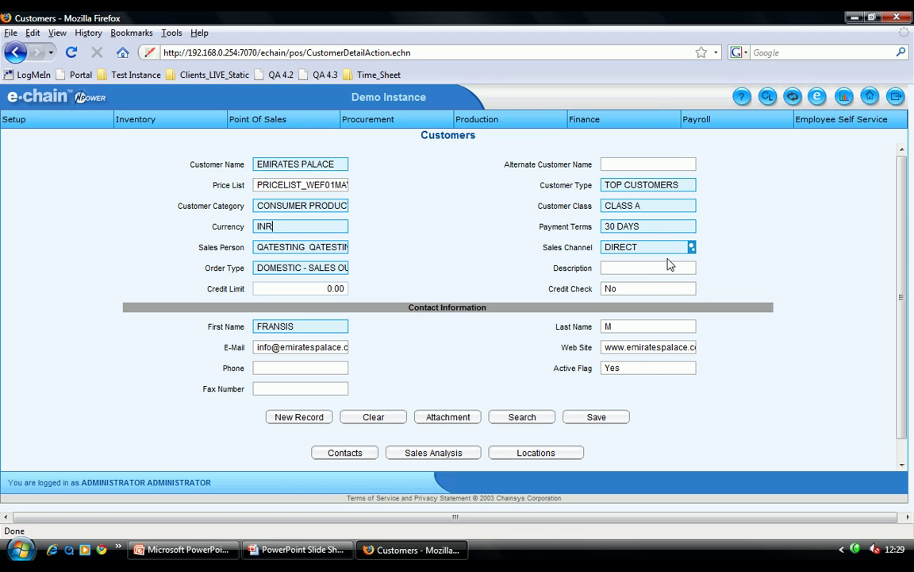
# Open the EMIRATES PALACE customer's locations, view the ANNA NAGAR location record and open its additional information.
pyautogui.click(559, 450)
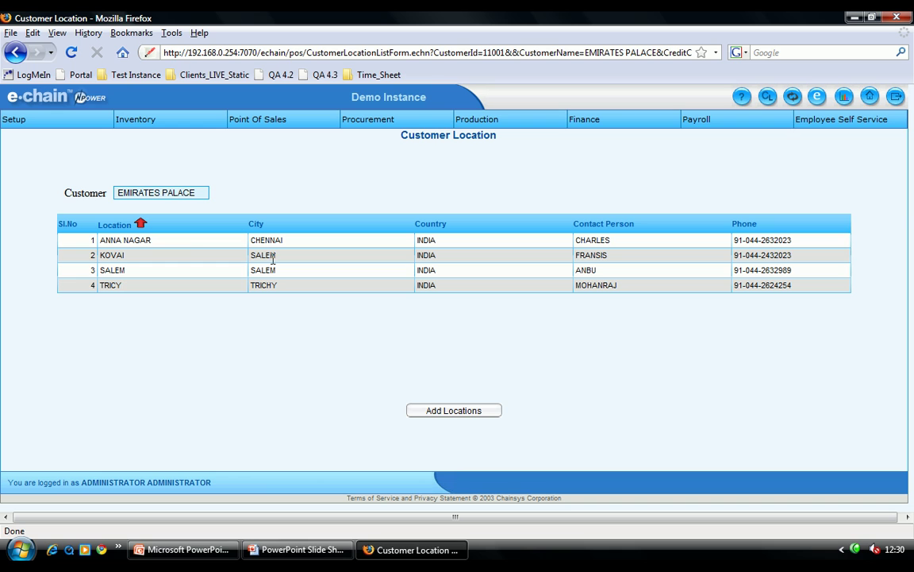
pyautogui.click(183, 243)
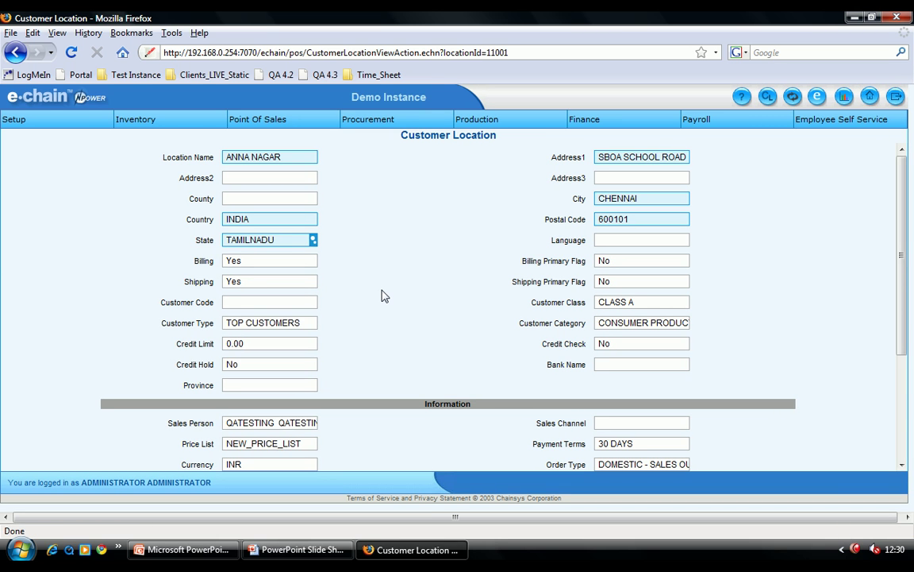
pyautogui.moveTo(901, 342); pyautogui.dragTo(904, 447)
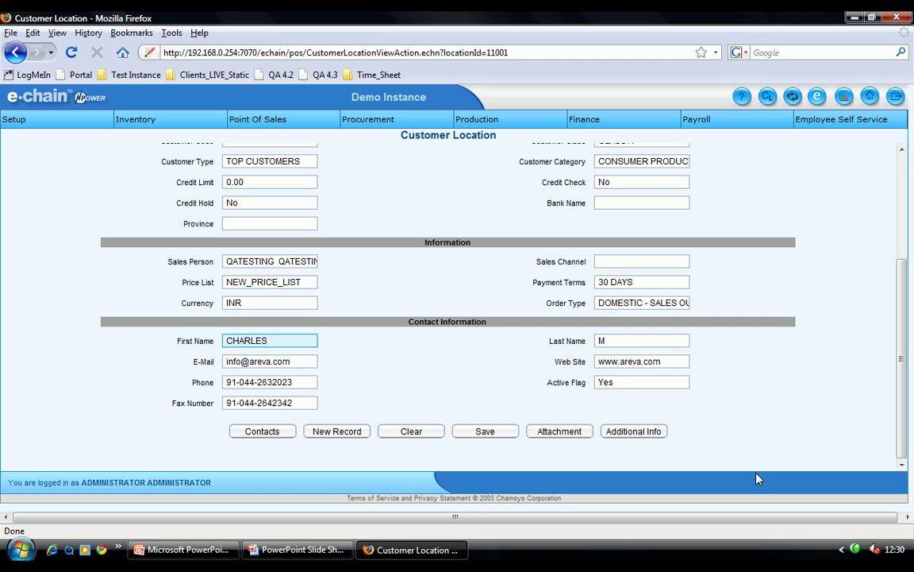
pyautogui.click(645, 435)
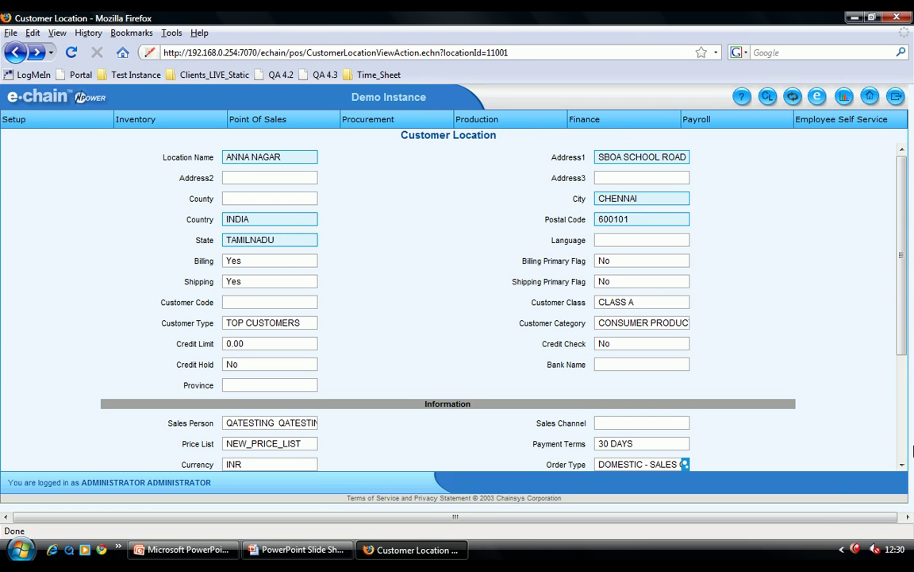
# Open the contacts of the ANNA NAGAR location and view the contact record down to its end.
pyautogui.scroll(-4, 679, 431)
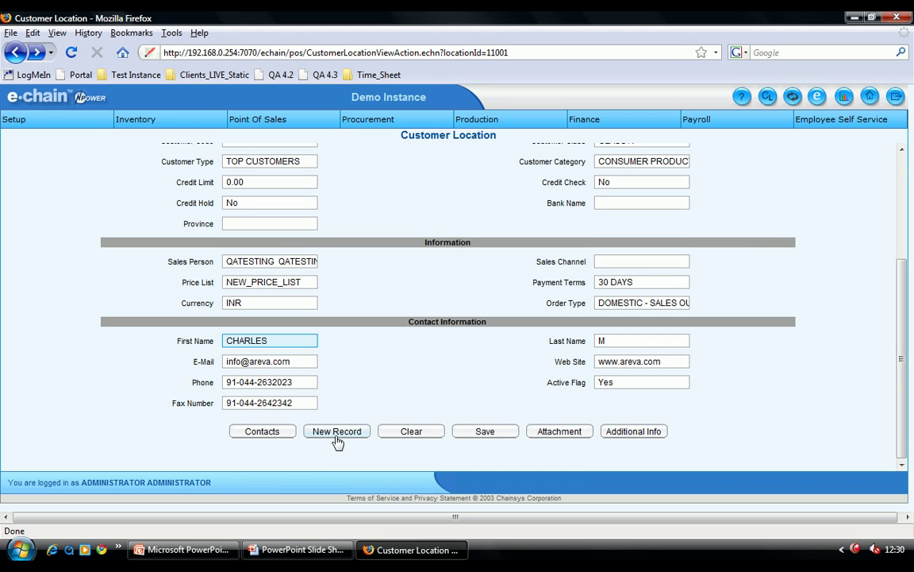
pyautogui.click(270, 433)
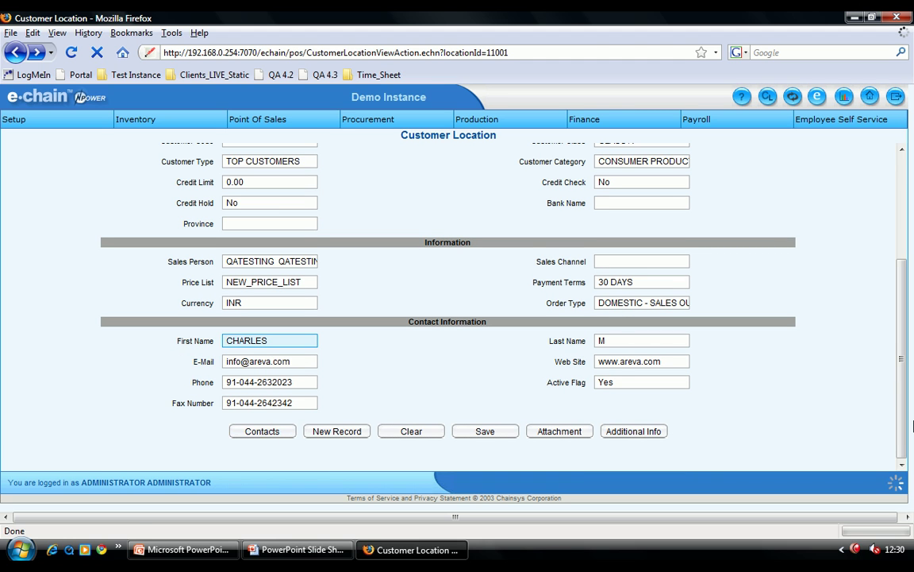
pyautogui.scroll(-2, 905, 452)
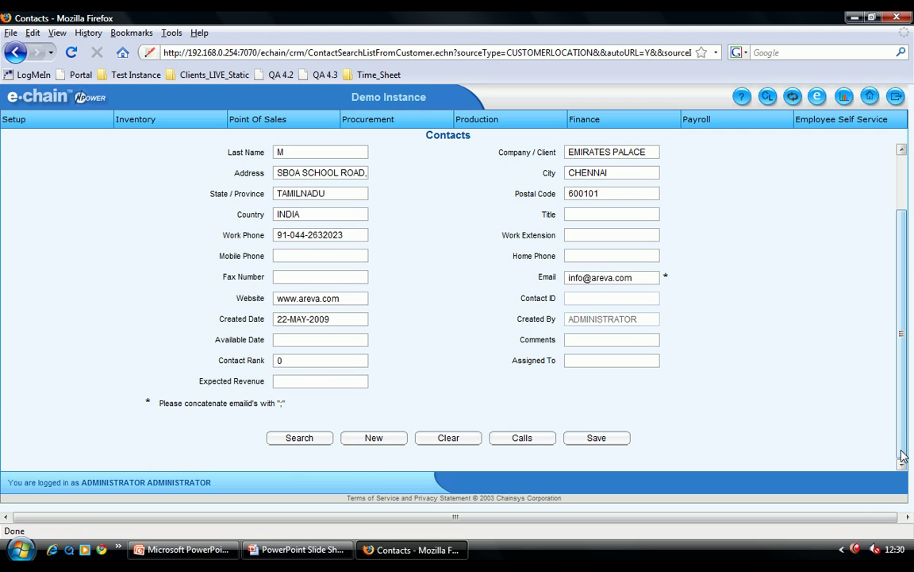
pyautogui.moveTo(903, 455)
pyautogui.mouseDown()
pyautogui.moveTo(911, 409)
pyautogui.moveTo(905, 459)
pyautogui.mouseUp()
# Open the Customer Detail Report form from the Point of Sale reports in the Report Center.
pyautogui.click(845, 97)
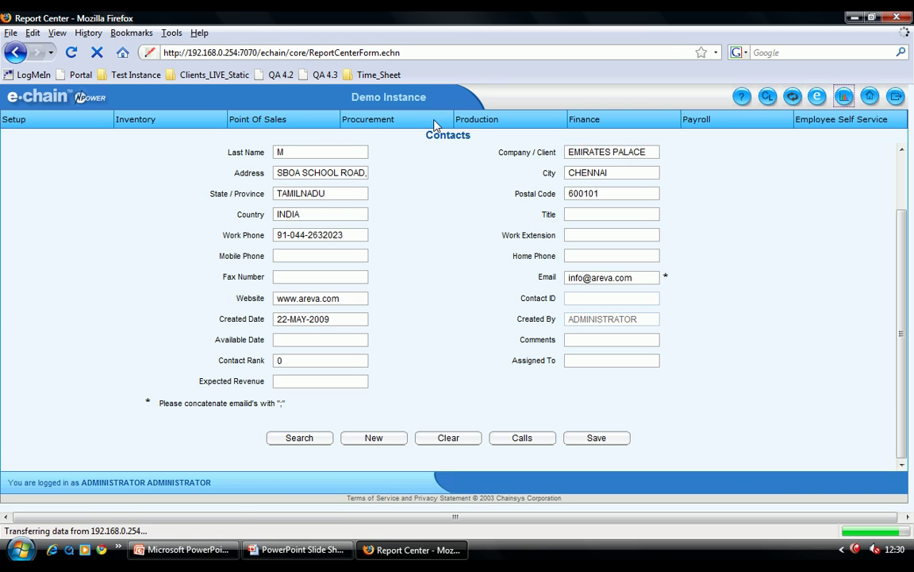
pyautogui.click(131, 175)
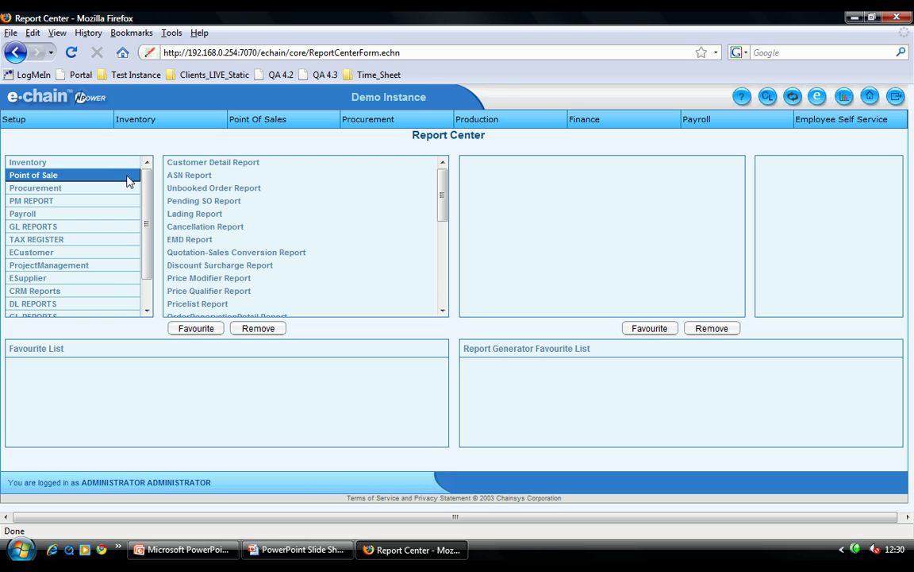
pyautogui.click(219, 176)
pyautogui.click(225, 164)
pyautogui.doubleClick(224, 163)
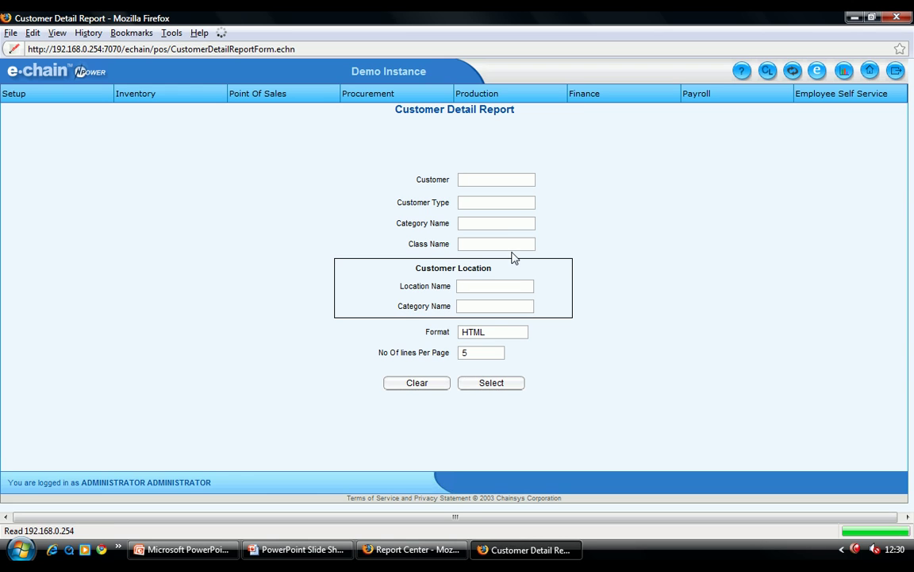
# Run the Customer Detail Report for all customers and expand the additional information of the EMIRATES PALACE entry in row 2.
pyautogui.click(501, 332)
pyautogui.click(492, 351)
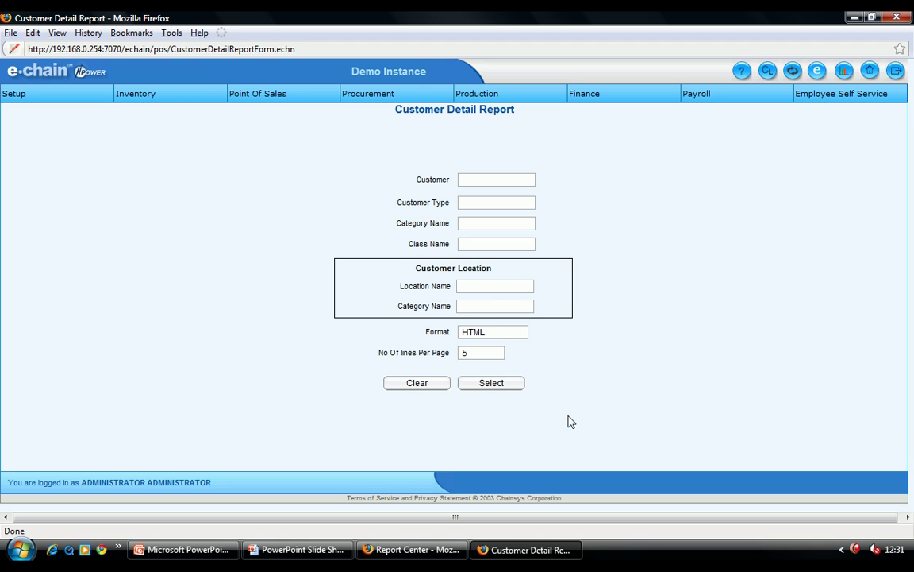
pyautogui.click(490, 386)
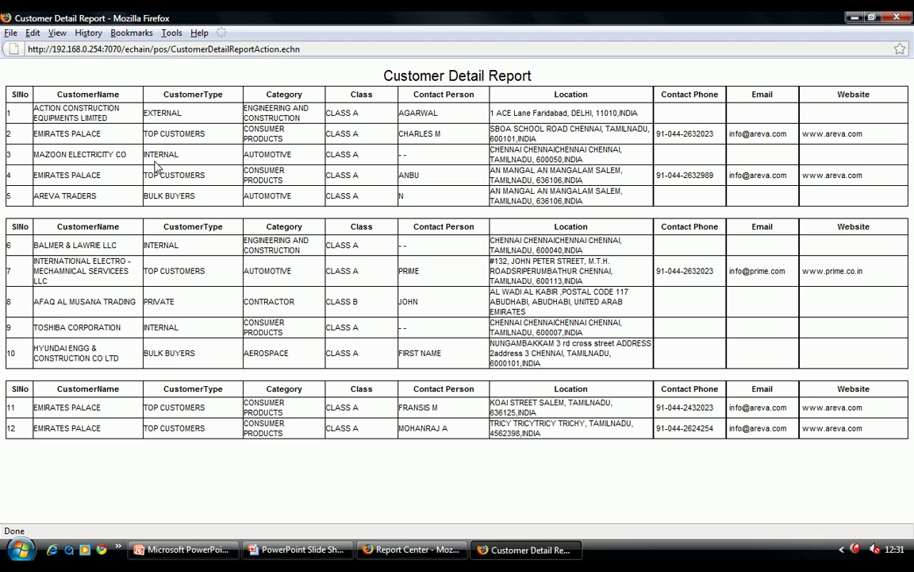
pyautogui.click(188, 135)
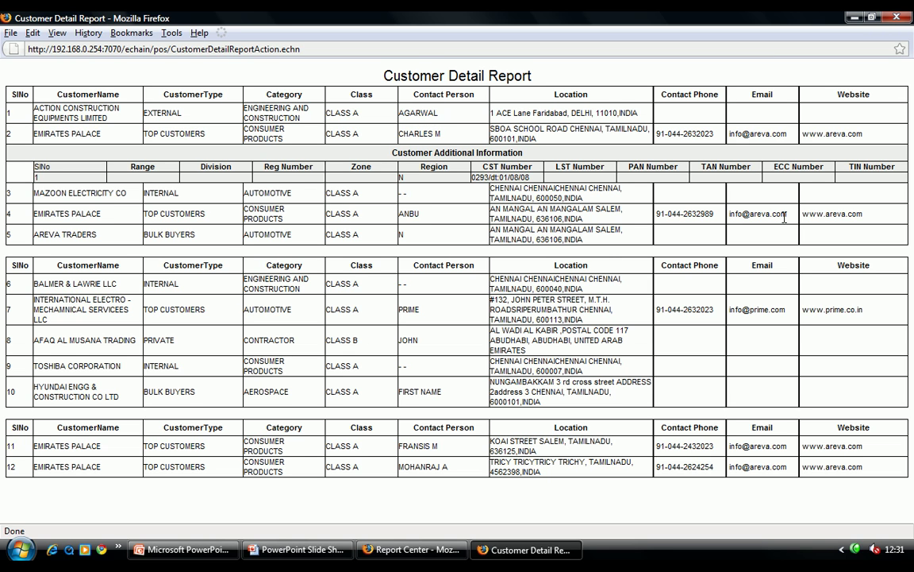
# Return to the Report Center and close the Customer Detail Report window.
pyautogui.click(411, 549)
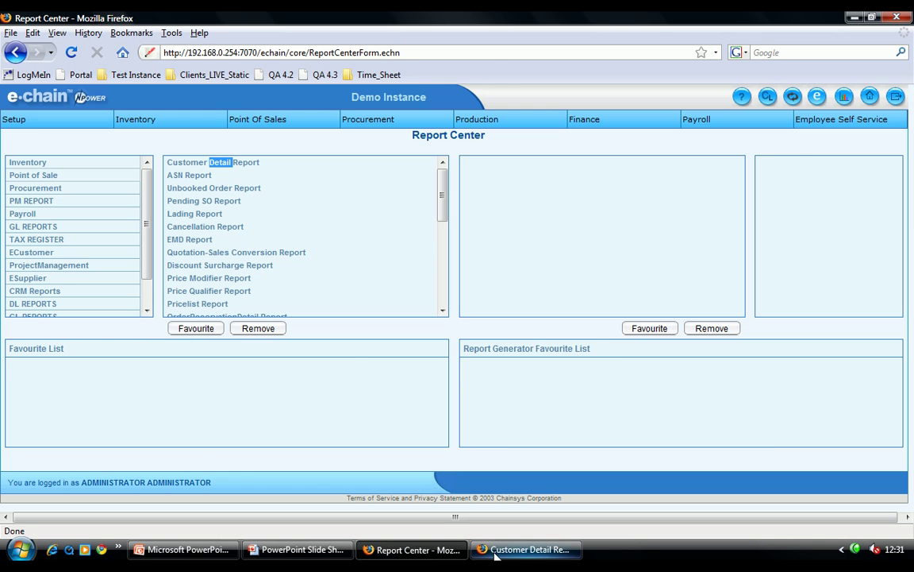
pyautogui.rightClick(495, 554)
pyautogui.click(510, 541)
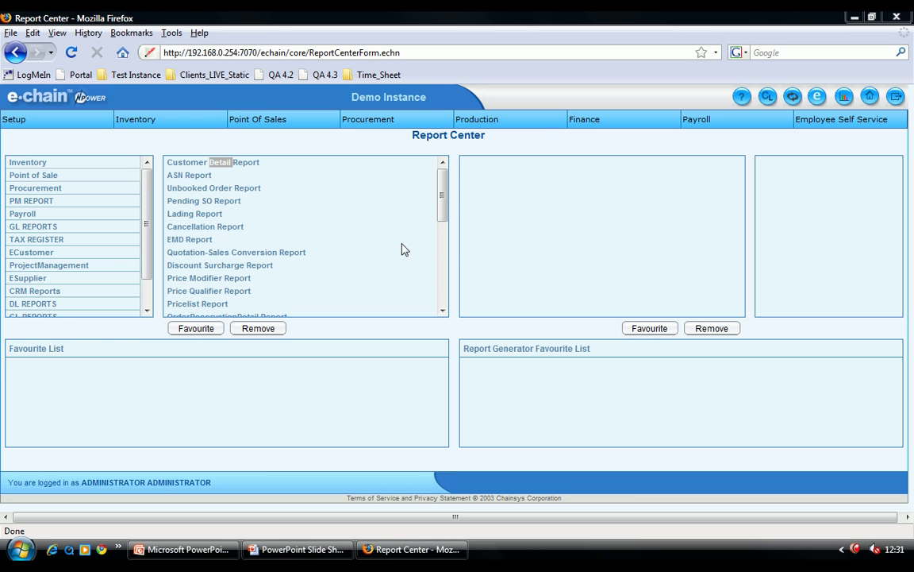
# Open the Point of Sales Price Modifier form and load the NEW_MODIFIER_MANUALLY modifier.
pyautogui.click(255, 123)
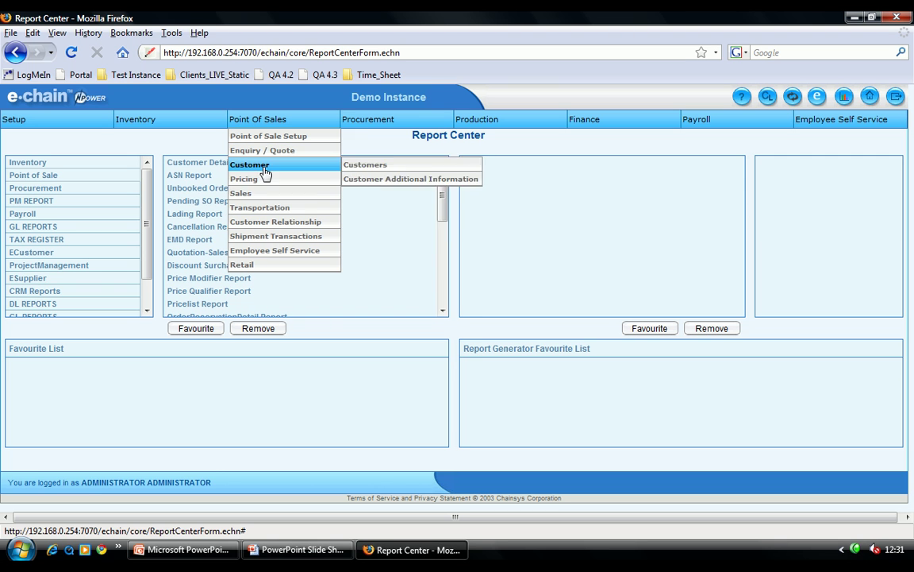
pyautogui.moveTo(269, 180)
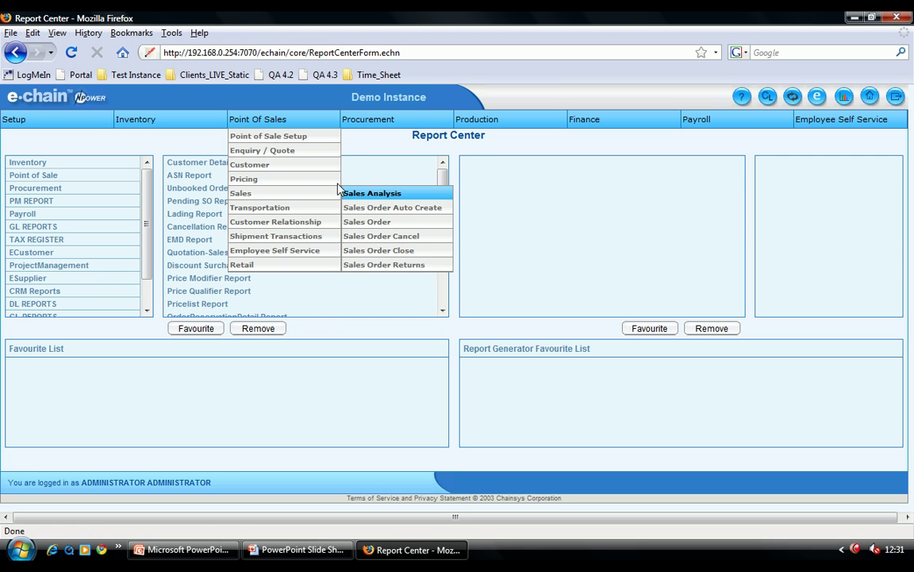
pyautogui.click(359, 192)
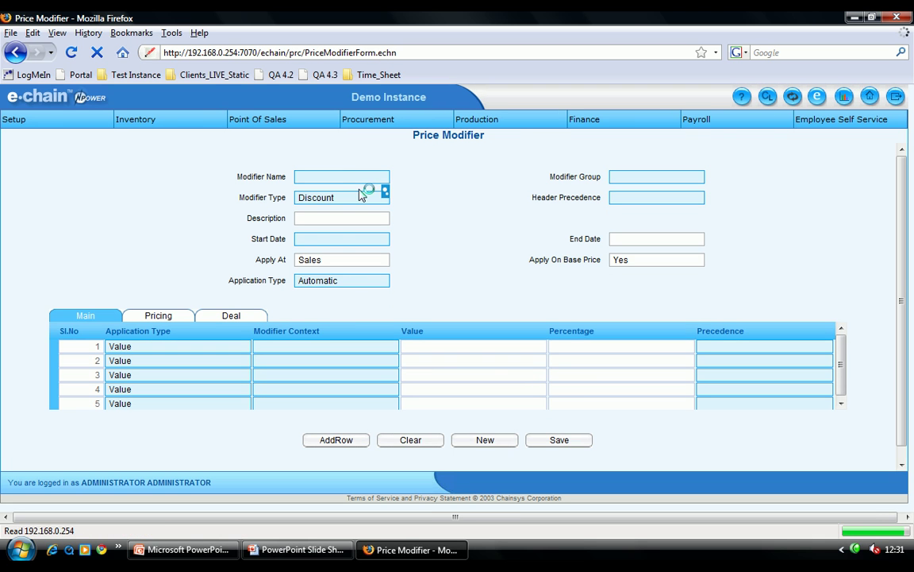
pyautogui.click(357, 180)
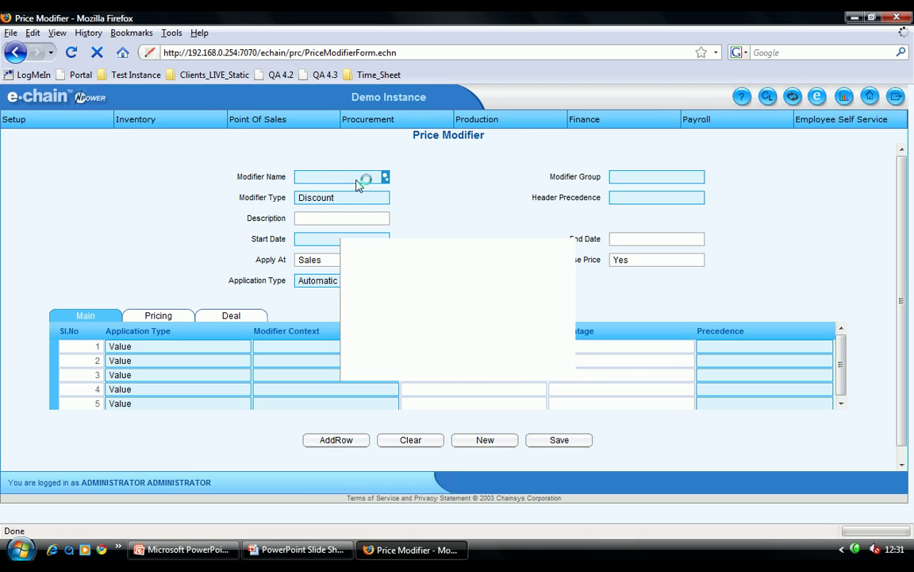
pyautogui.click(362, 260)
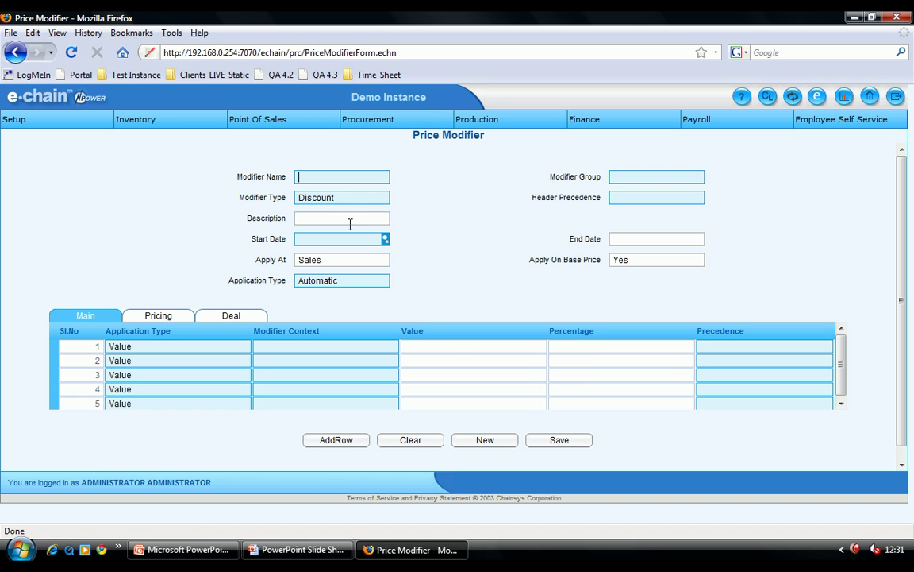
pyautogui.click(333, 173)
pyautogui.write('n')
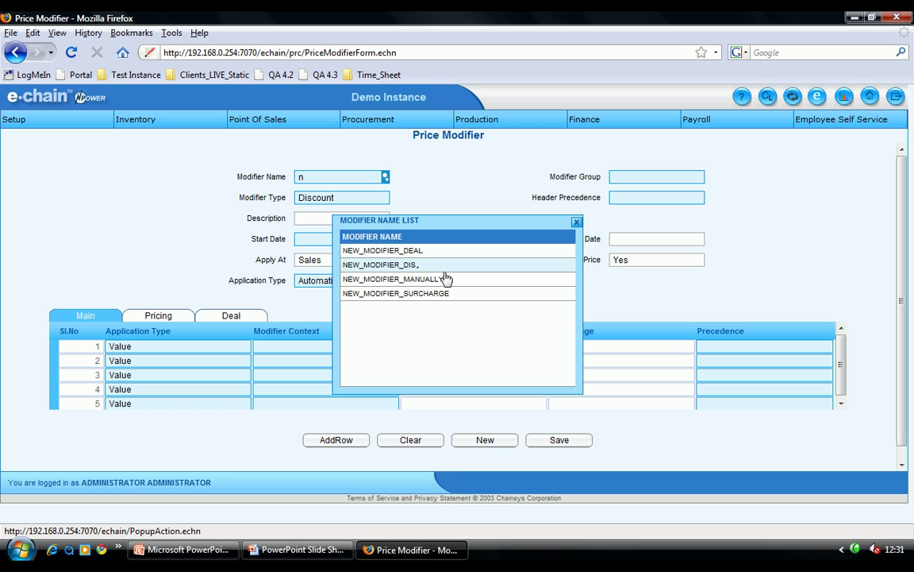
pyautogui.click(444, 281)
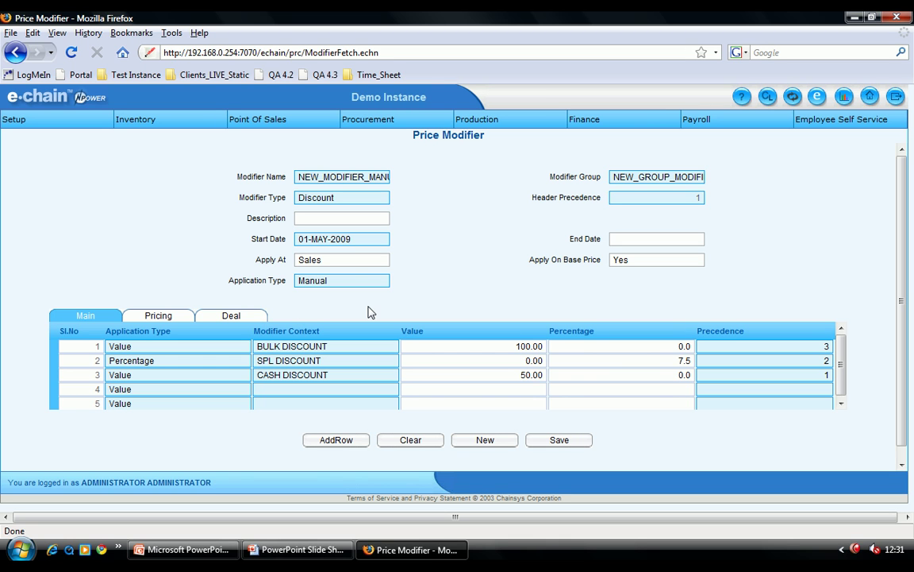
# Check the available Application Type and Modifier Type options of the loaded price modifier.
pyautogui.click(358, 278)
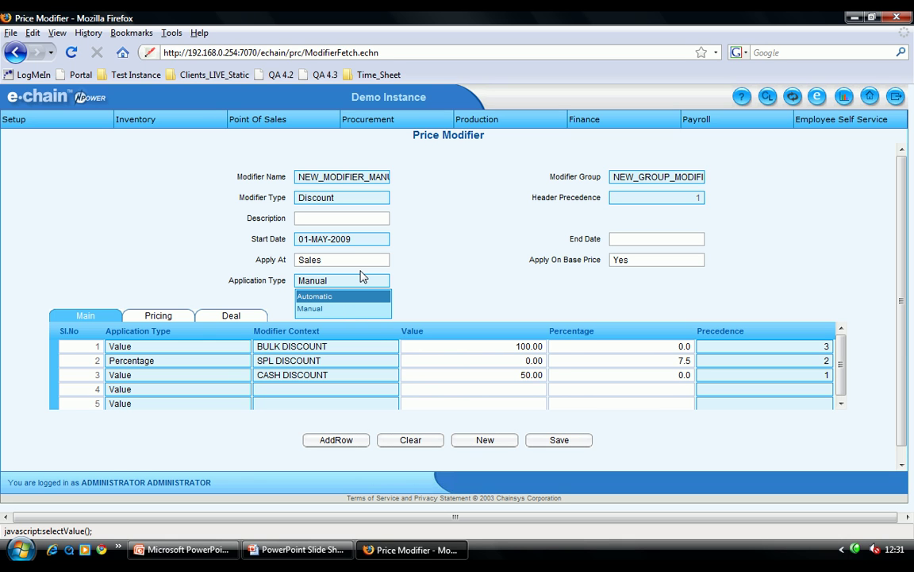
pyautogui.click(361, 198)
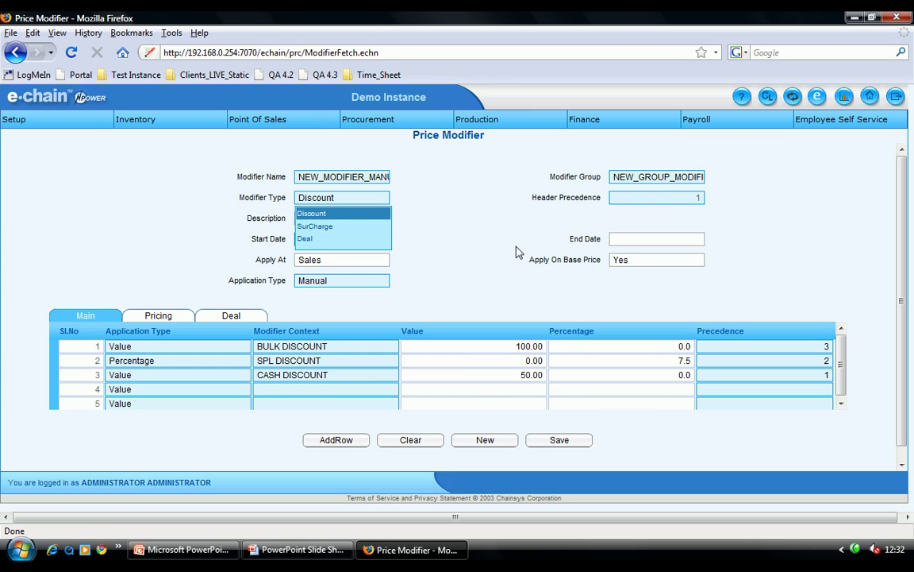
pyautogui.click(415, 210)
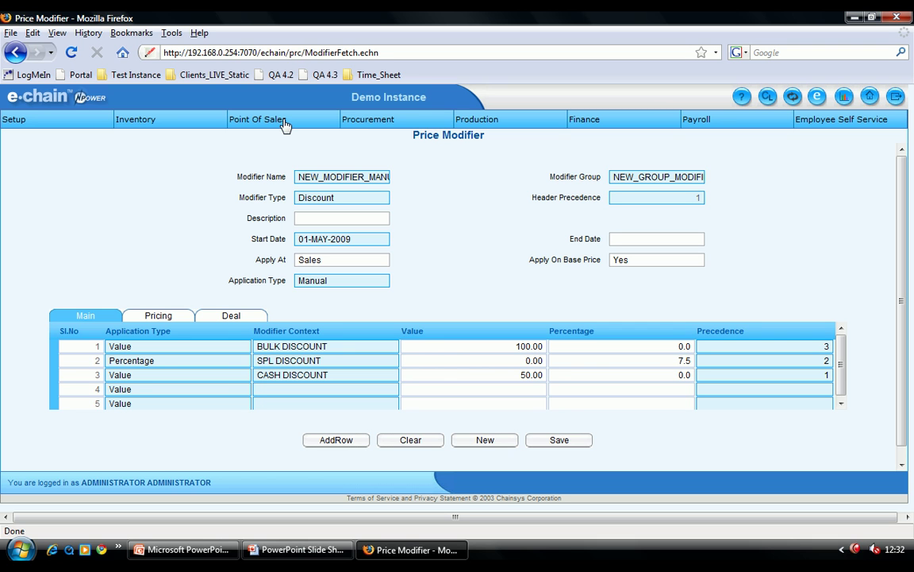
# Open the Point of Sales Price Qualifier form and look through the list of qualifier groups.
pyautogui.click(258, 120)
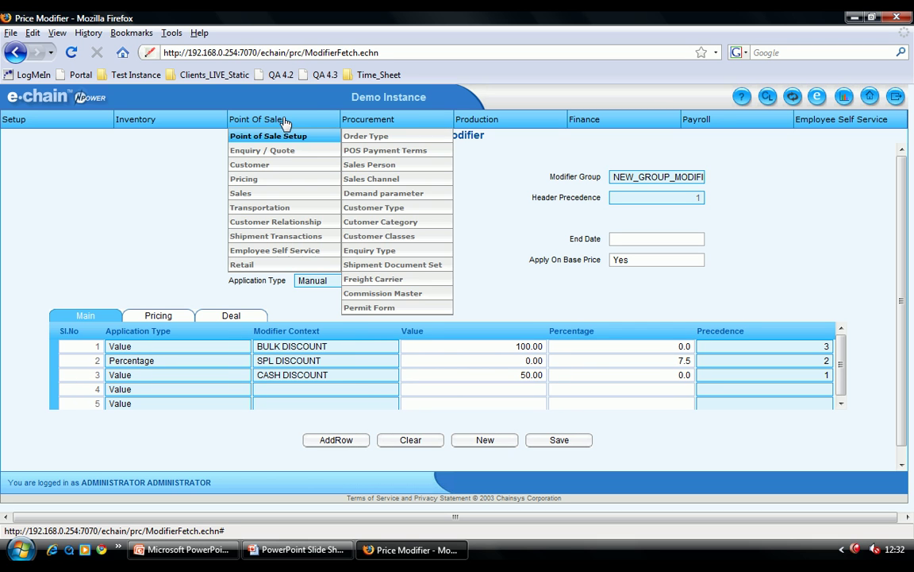
pyautogui.moveTo(286, 181)
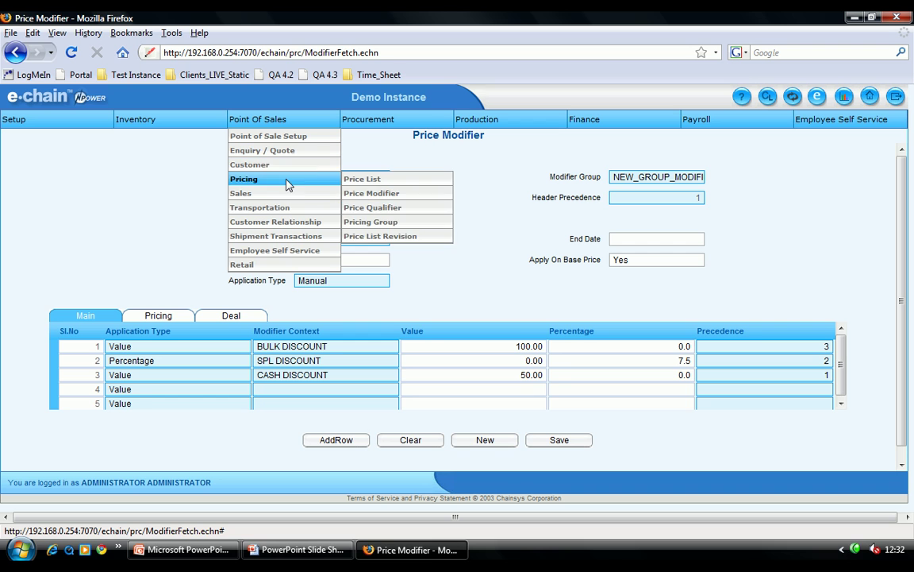
pyautogui.click(362, 208)
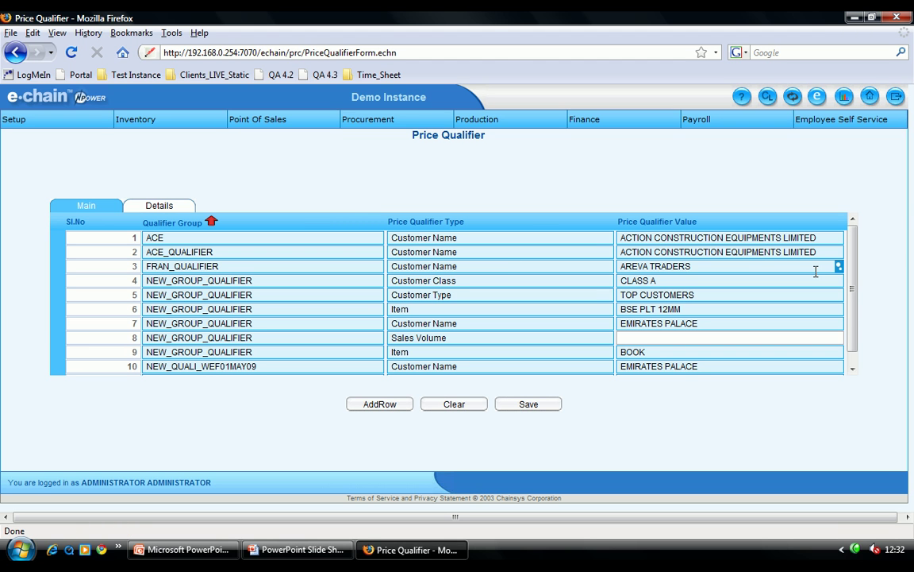
pyautogui.scroll(-2, 847, 294)
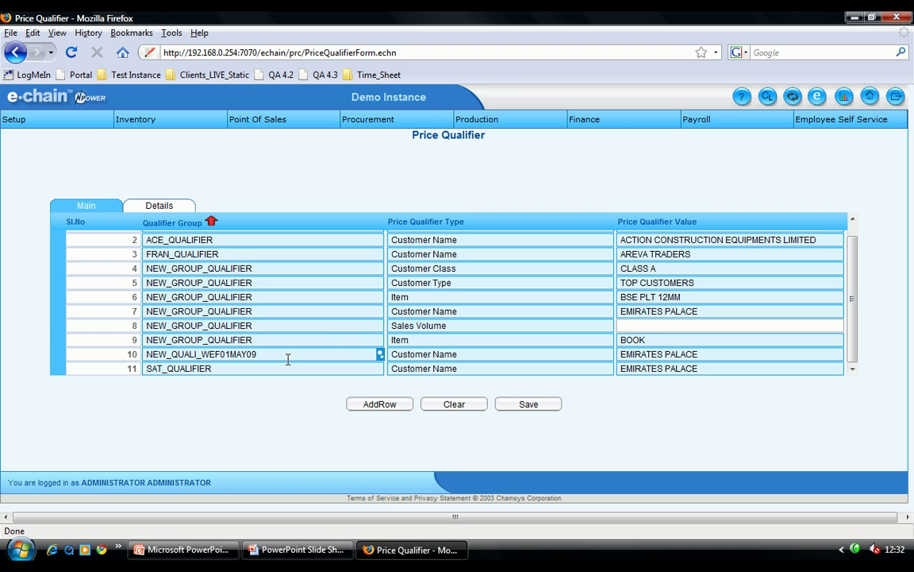
# Examine the NEW_QUALI_WEF01MAY09 qualifier's group name and customer value, and open the qualifier details.
pyautogui.click(238, 355)
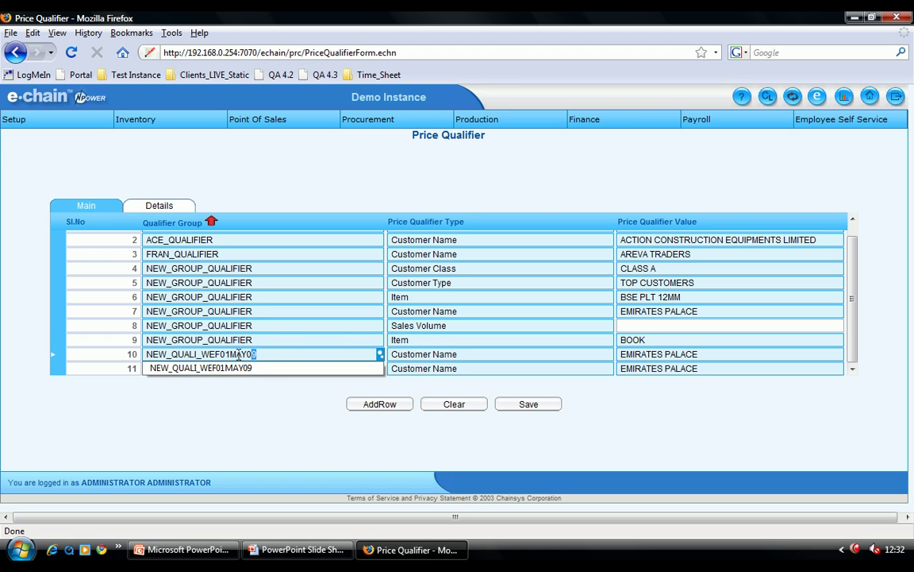
pyautogui.moveTo(256, 355); pyautogui.dragTo(149, 355)
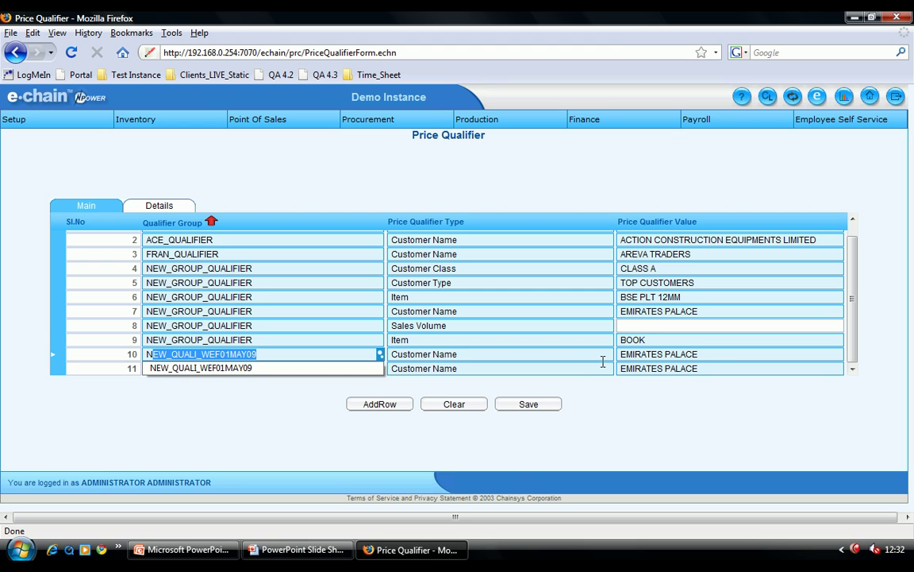
pyautogui.click(720, 355)
pyautogui.moveTo(720, 355); pyautogui.dragTo(648, 359)
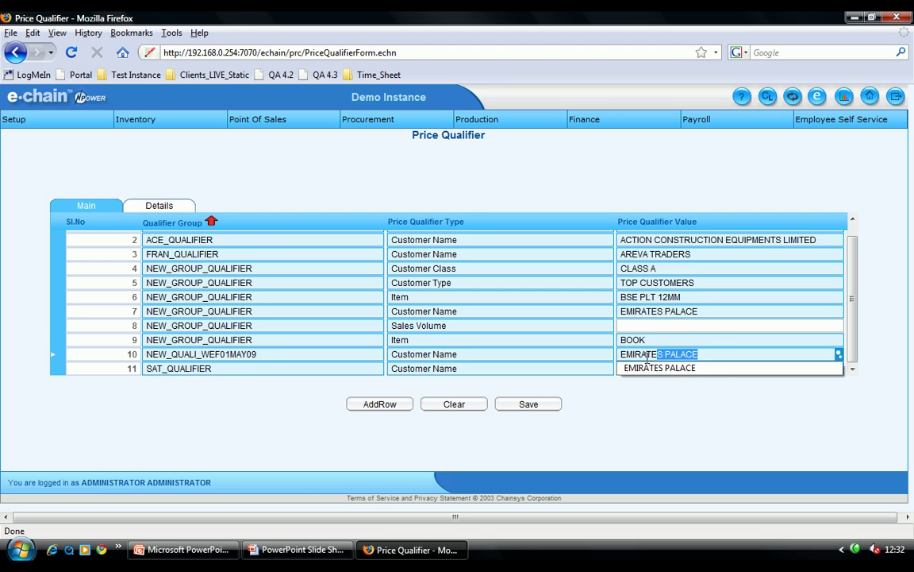
pyautogui.click(179, 210)
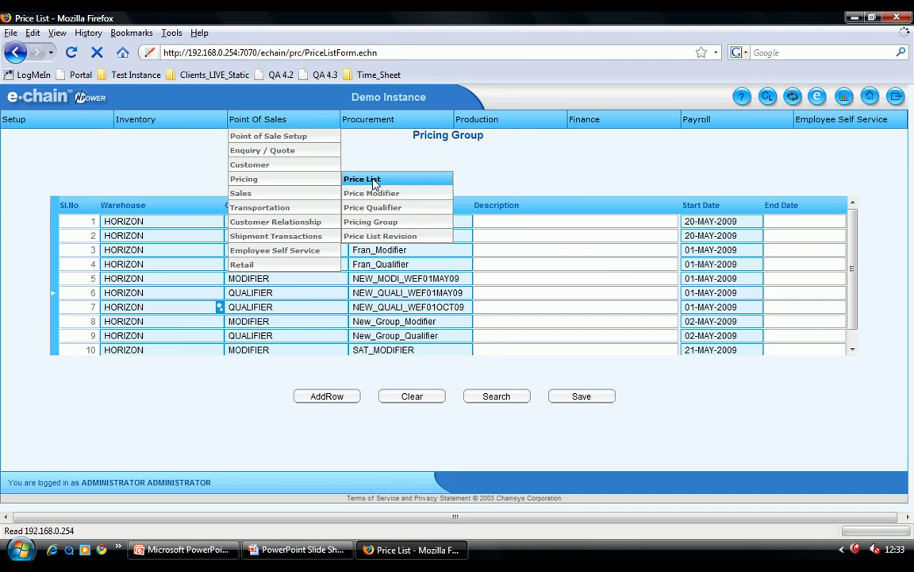
# Open the Price List form and load the NEW_PRICE_LIST price list.
pyautogui.click(367, 178)
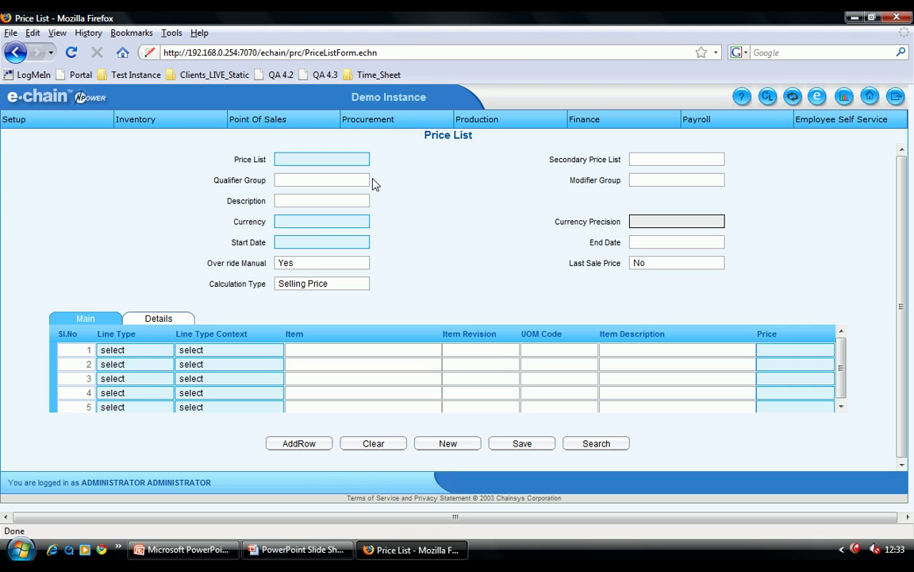
pyautogui.click(333, 160)
pyautogui.write('n')
pyautogui.press('Down')
pyautogui.press('Return')
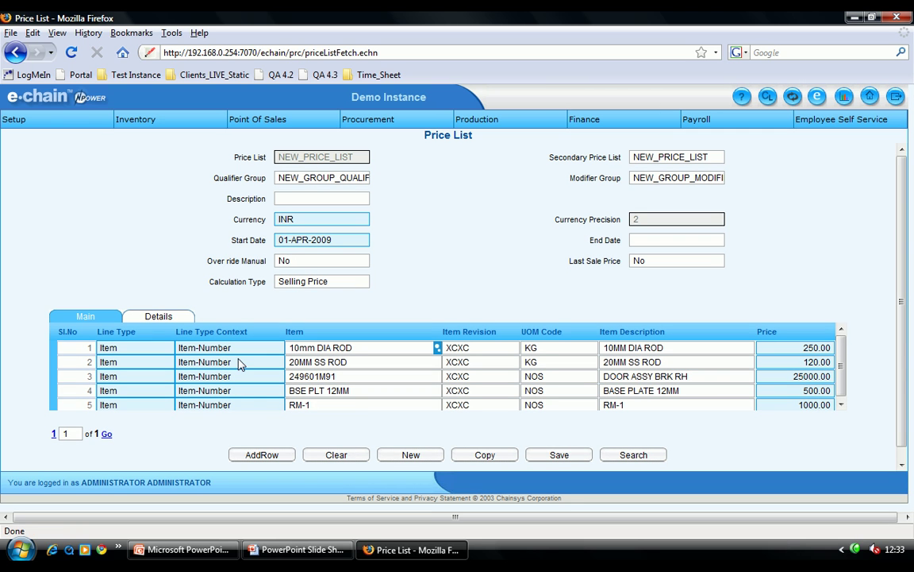
# Examine the qualifier and modifier group details of NEW_PRICE_LIST, then return to its main item lines.
pyautogui.click(159, 317)
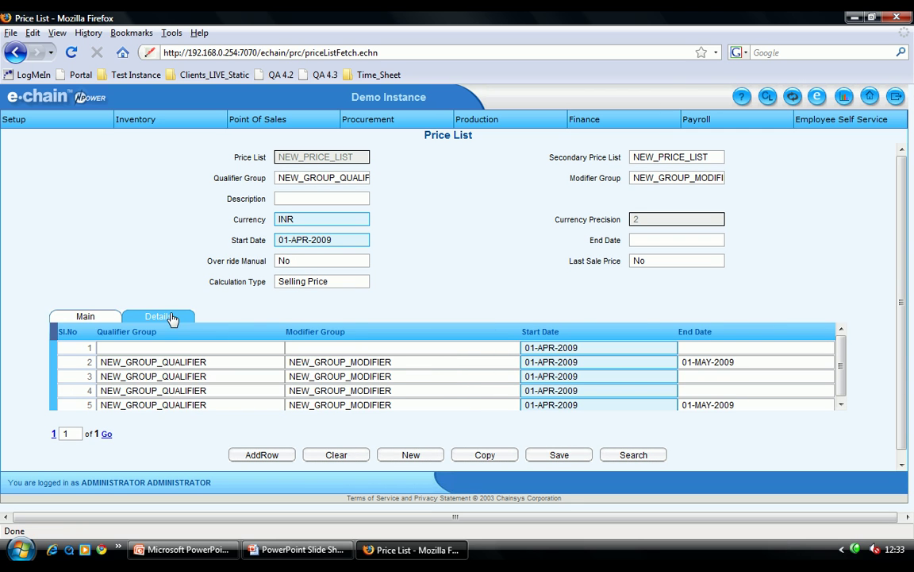
pyautogui.click(101, 320)
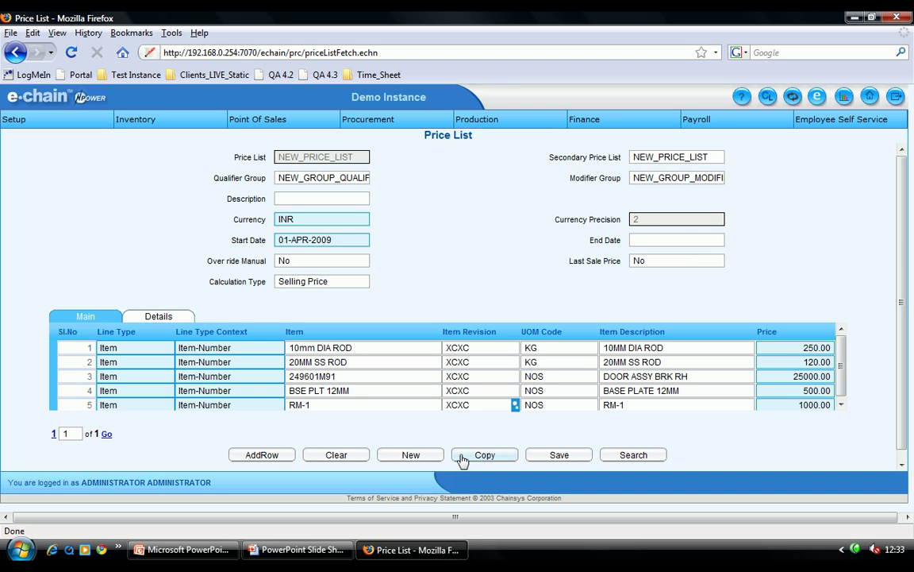
pyautogui.click(434, 459)
# Open the Pricelist Report from the Point of Sale reports in the Report Center.
pyautogui.click(839, 101)
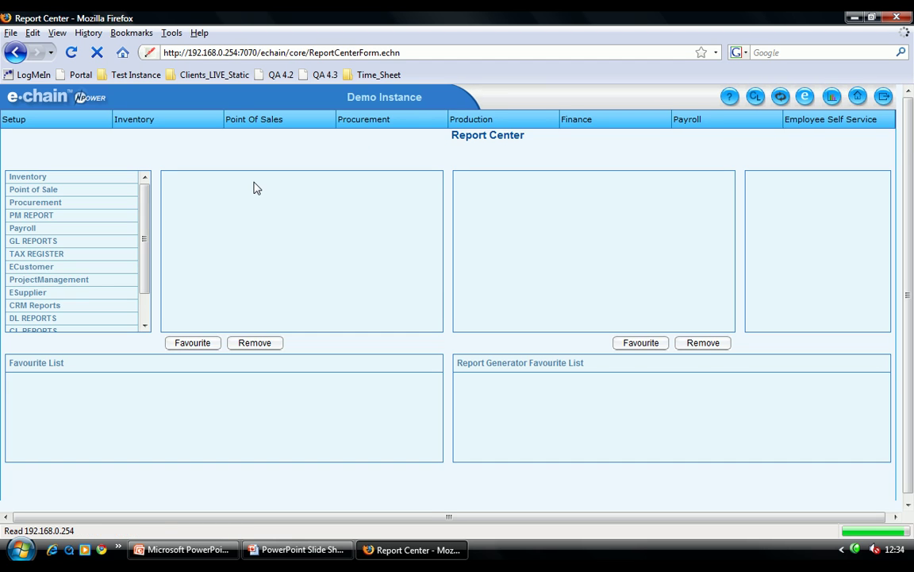
pyautogui.click(77, 177)
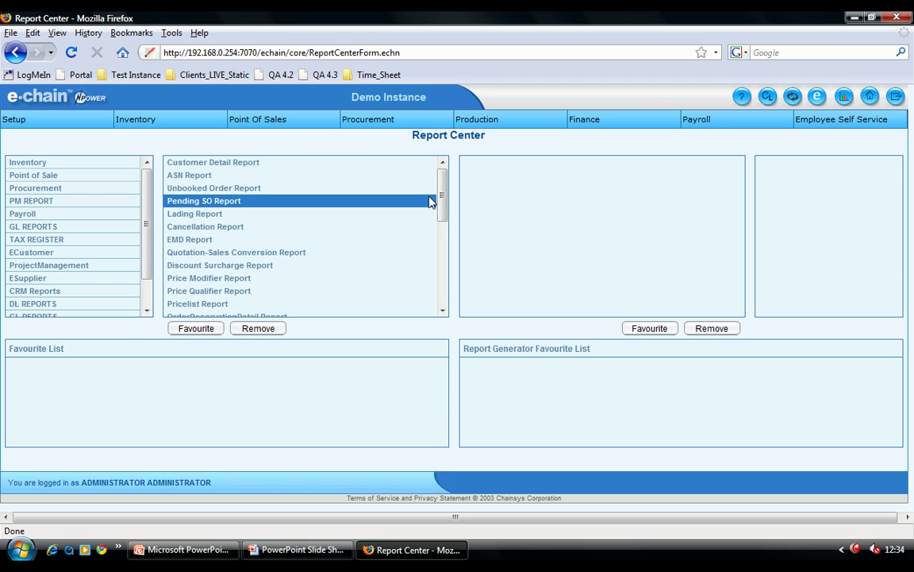
pyautogui.click(310, 305)
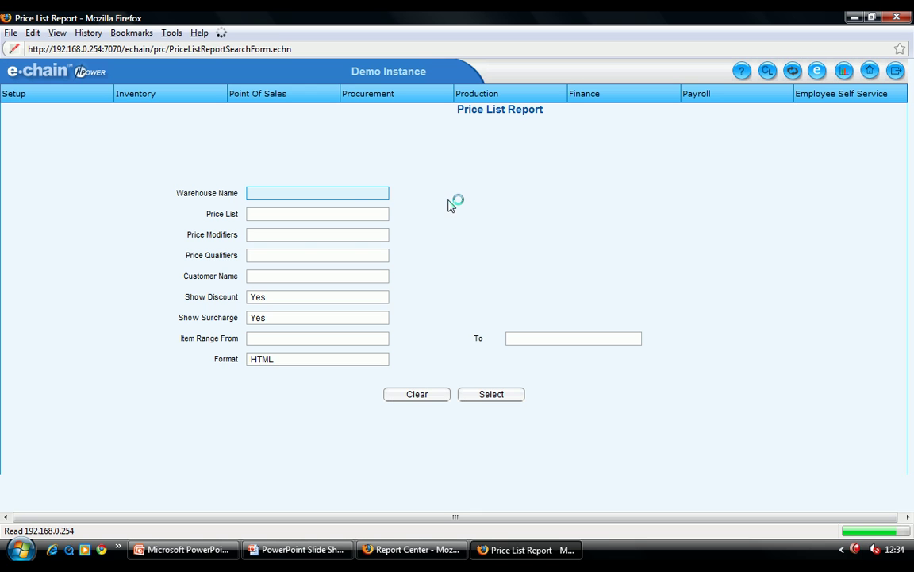
# Generate the price list report in HTML format for the HORIZON warehouse, review it and close it.
pyautogui.click(358, 193)
pyautogui.click(384, 191)
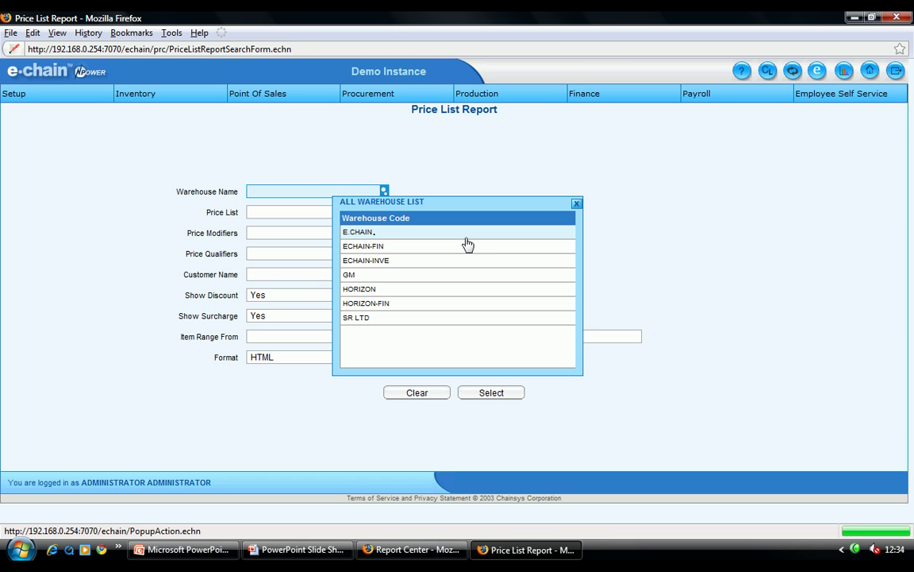
pyautogui.click(454, 292)
pyautogui.write('hor')
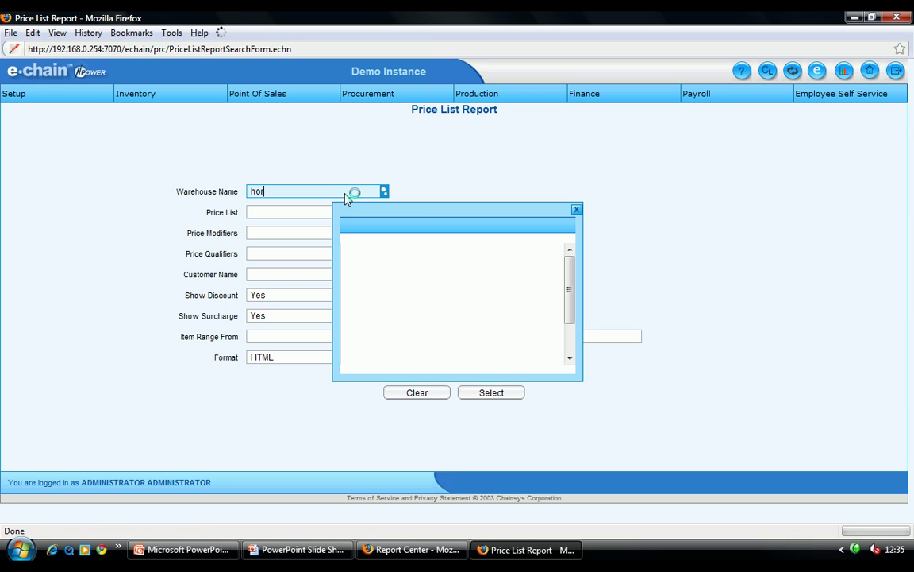
pyautogui.click(372, 238)
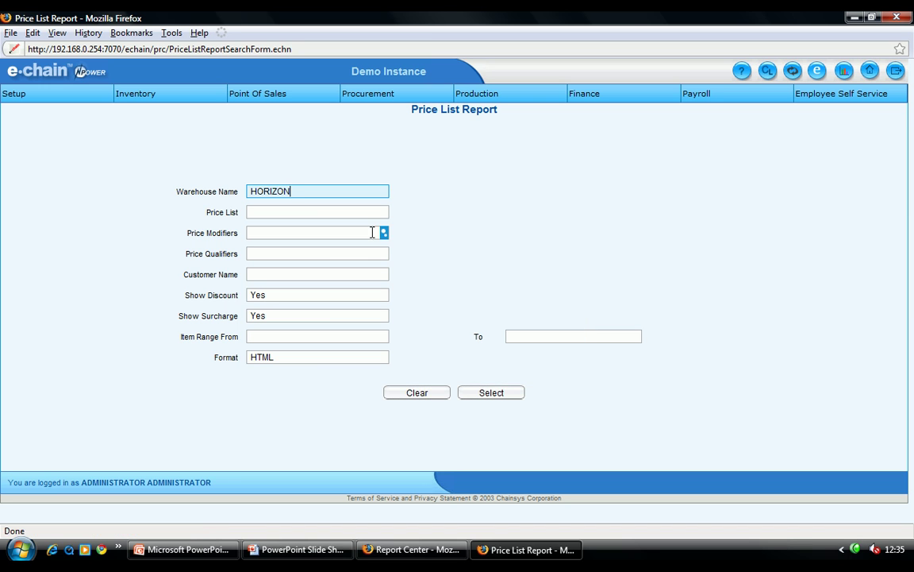
pyautogui.click(487, 393)
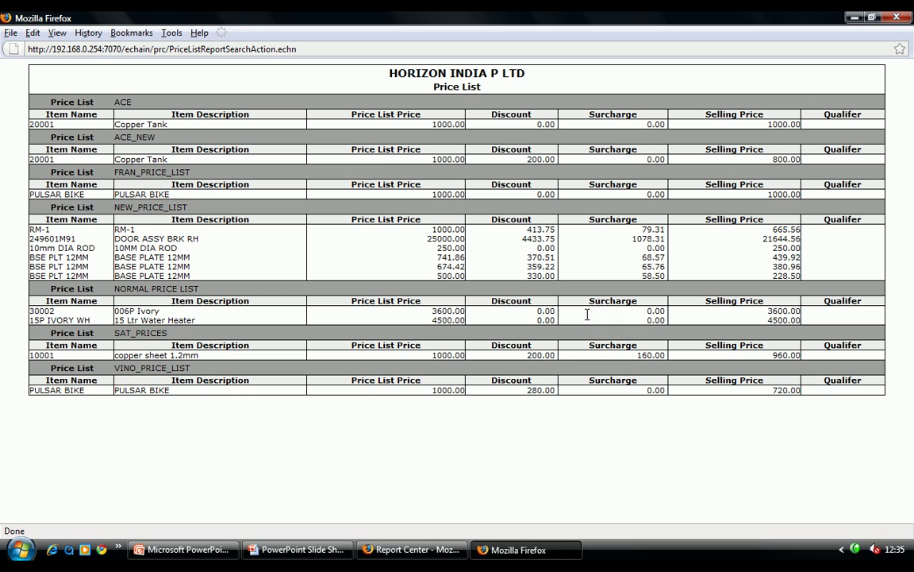
pyautogui.click(897, 18)
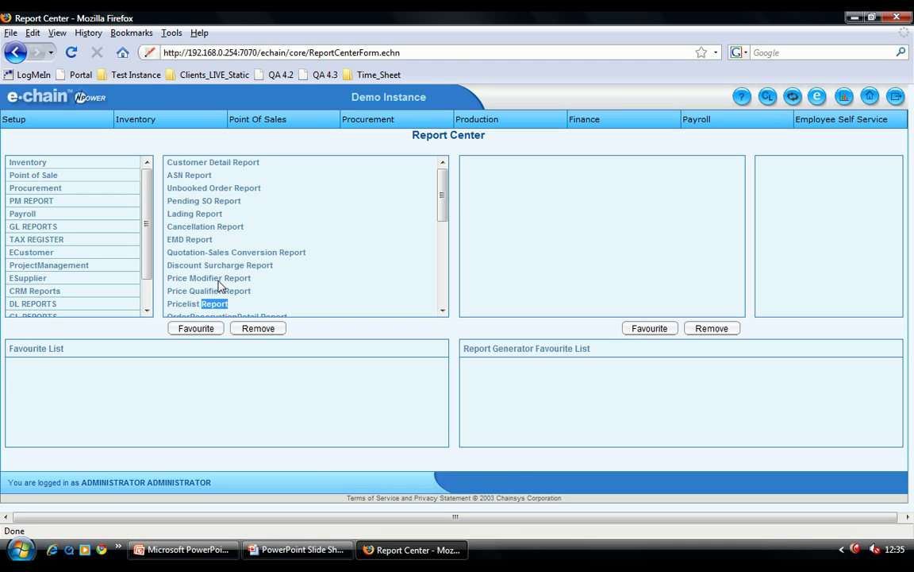
# Open a blank Enquiry form in the Point of Sales module.
pyautogui.click(269, 124)
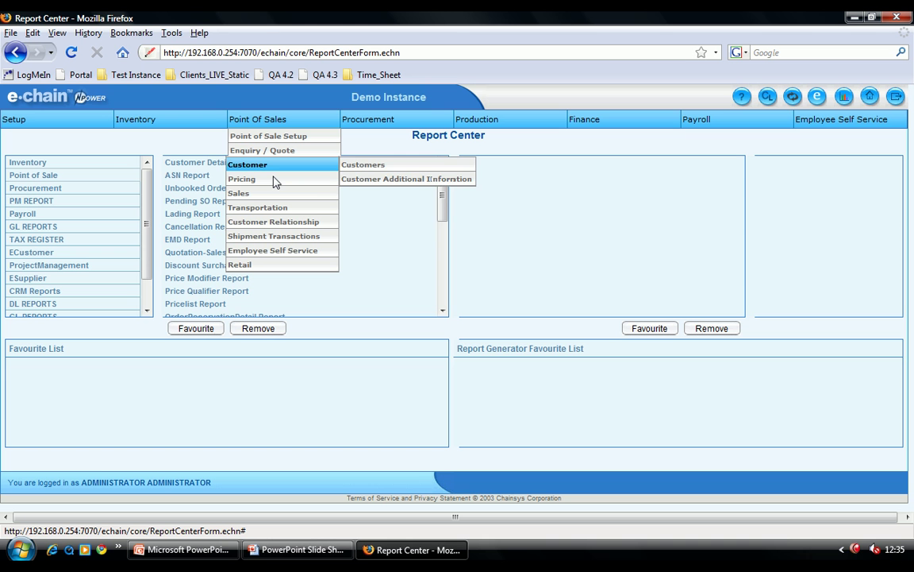
pyautogui.moveTo(283, 180)
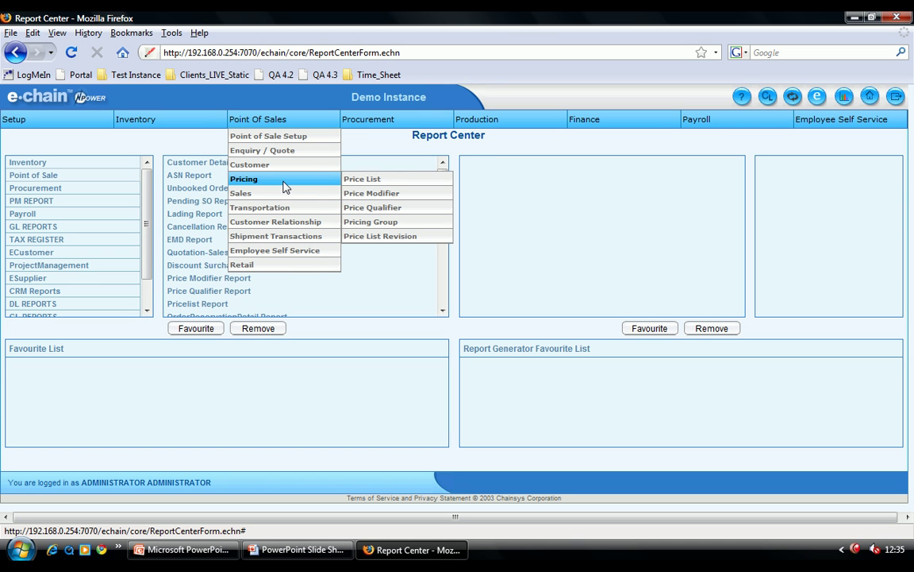
pyautogui.moveTo(299, 160)
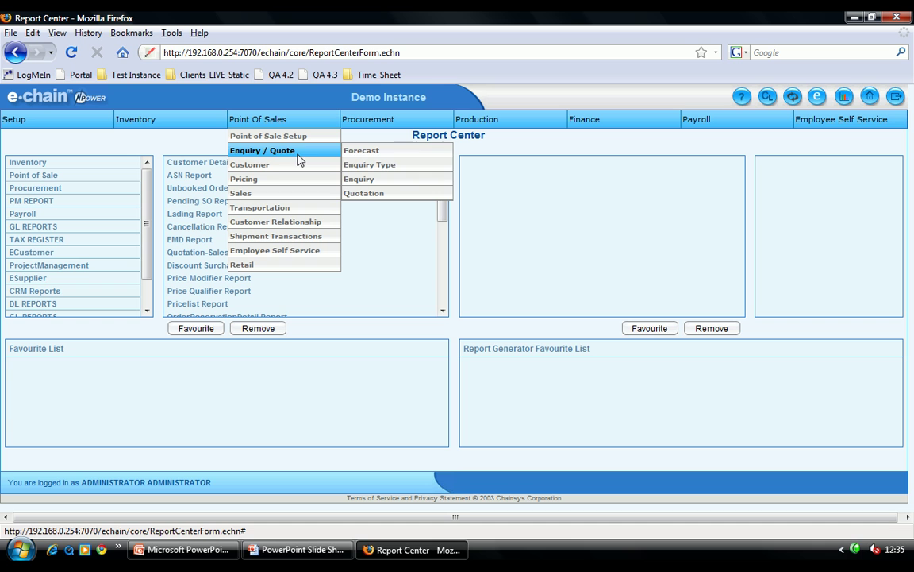
pyautogui.click(378, 179)
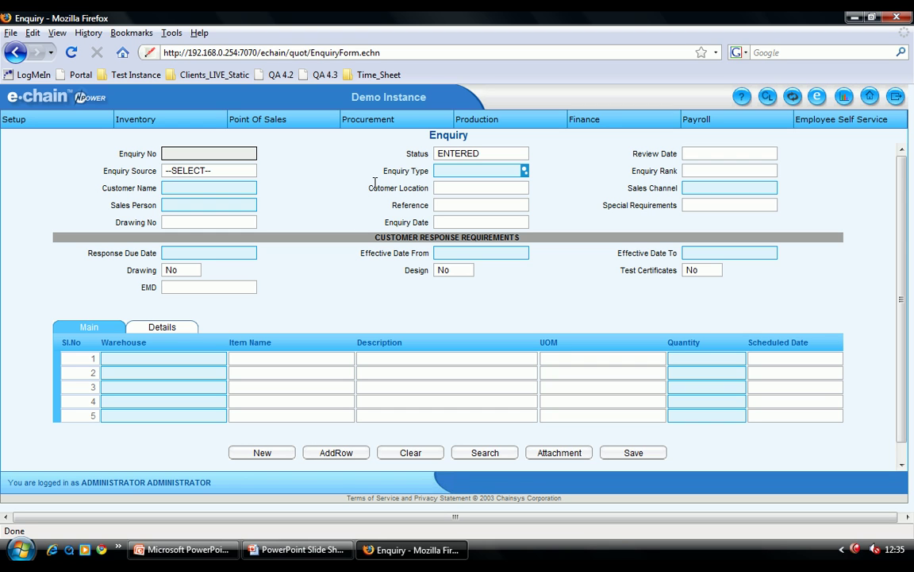
# Set the enquiry source to Email, the enquiry type to EXPORT and the customer to EMIRATES PALACE.
pyautogui.click(230, 170)
pyautogui.click(228, 212)
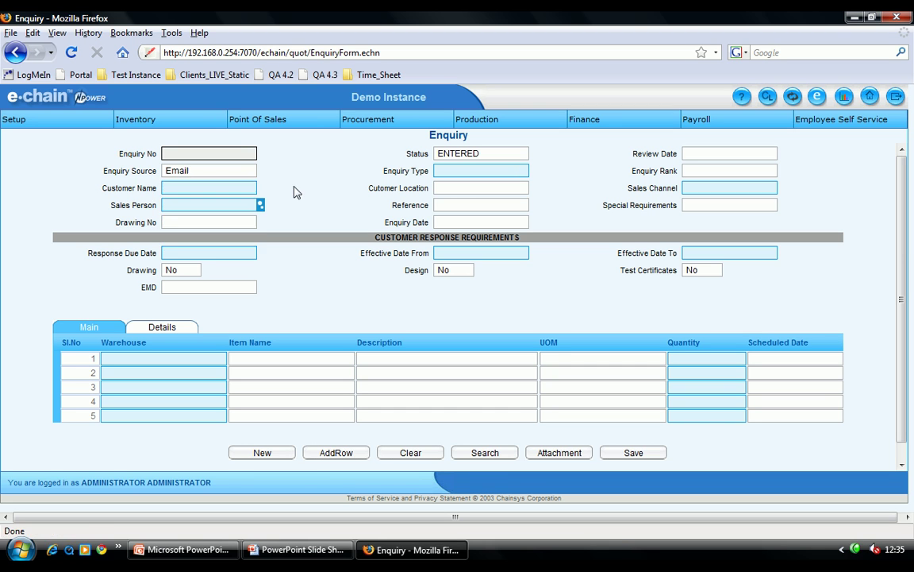
pyautogui.click(451, 172)
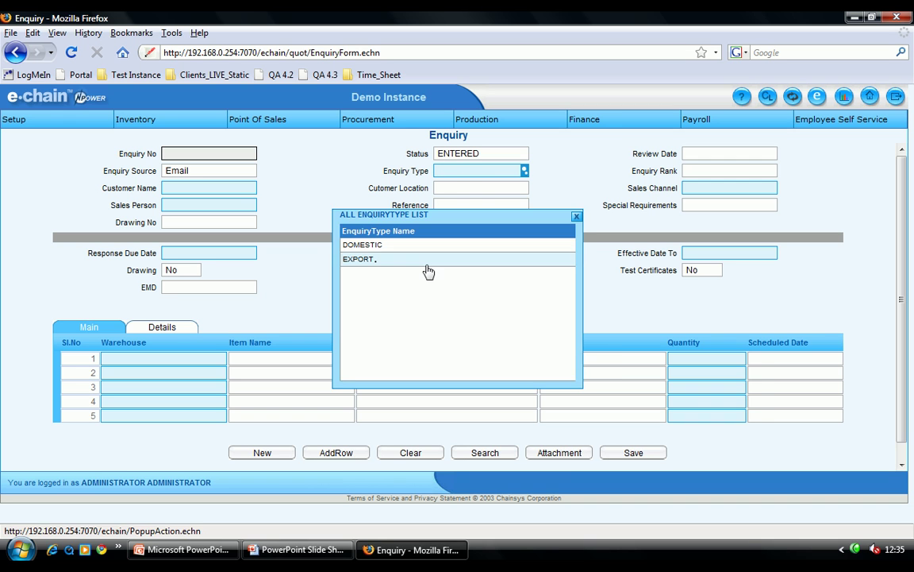
pyautogui.click(429, 260)
pyautogui.click(228, 189)
pyautogui.write('emm')
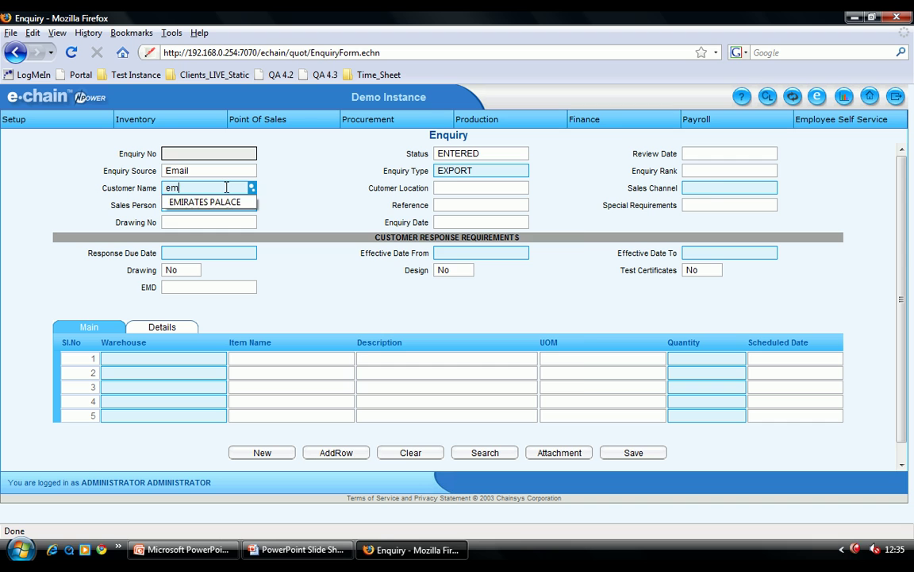
pyautogui.click(204, 200)
pyautogui.click(428, 254)
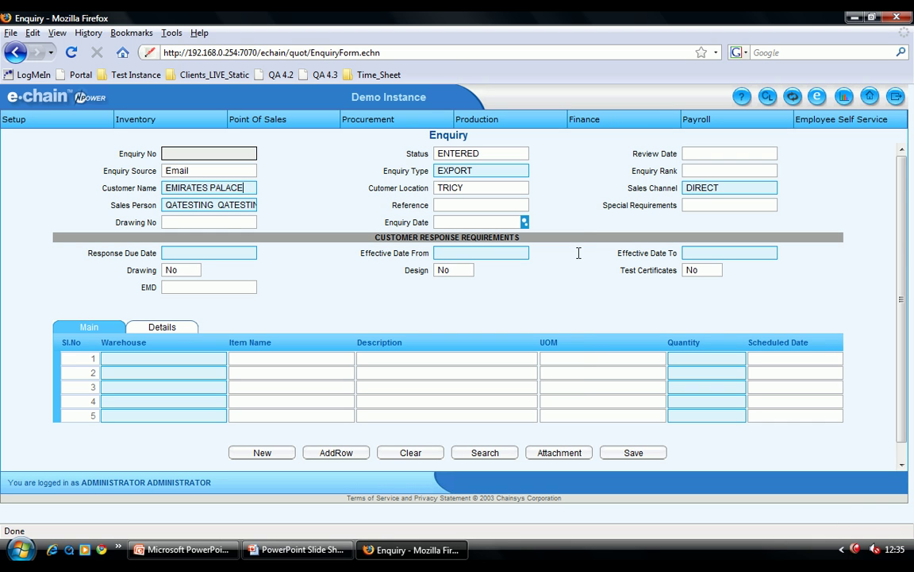
# Set the enquiry's response due date to 22-MAY-2009.
pyautogui.click(239, 251)
pyautogui.write('20')
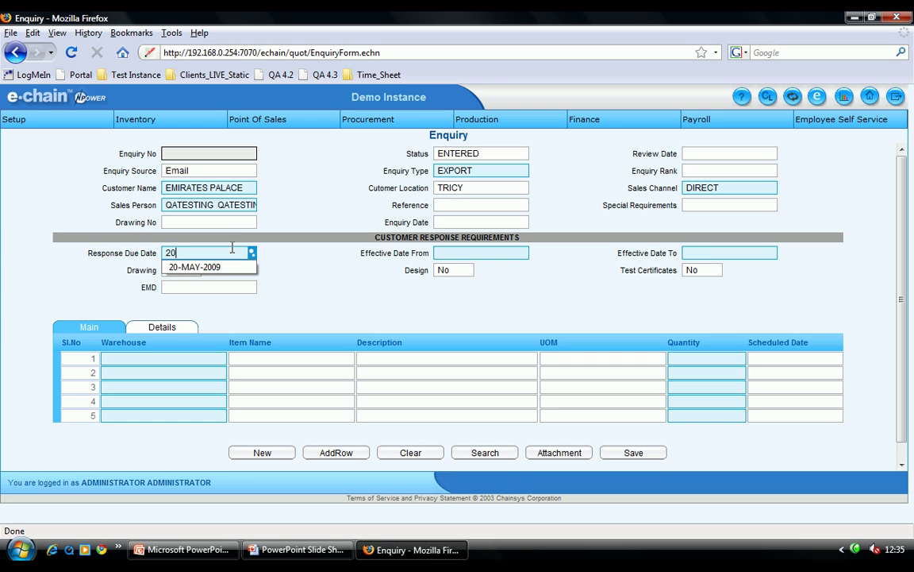
pyautogui.press('BackSpace')
pyautogui.write('2-MAY')
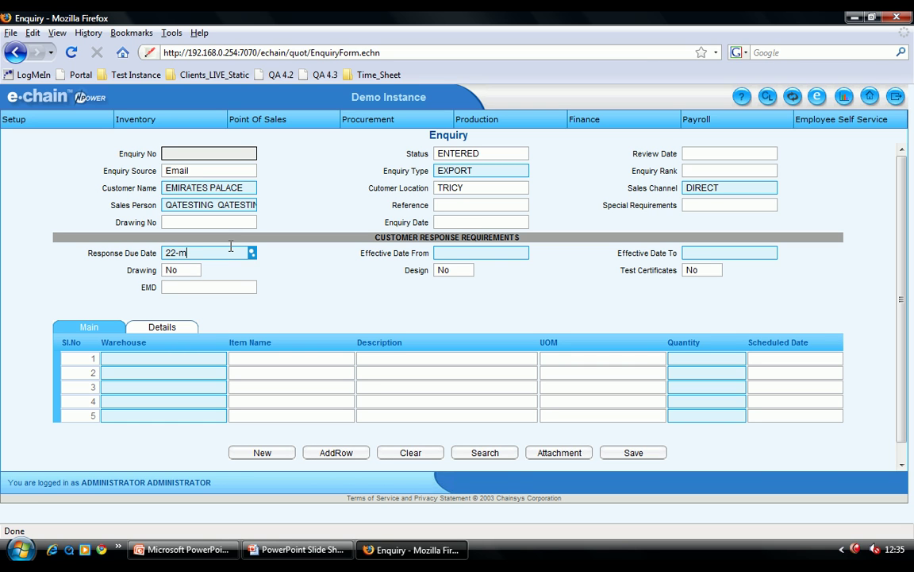
pyautogui.write('-2009')
pyautogui.press('Tab')
# Set the enquiry's effective dates from 01-MAY-2009 to 31-MAY-2009.
pyautogui.write('01')
pyautogui.press('Down')
pyautogui.press('Return')
pyautogui.press('Tab')
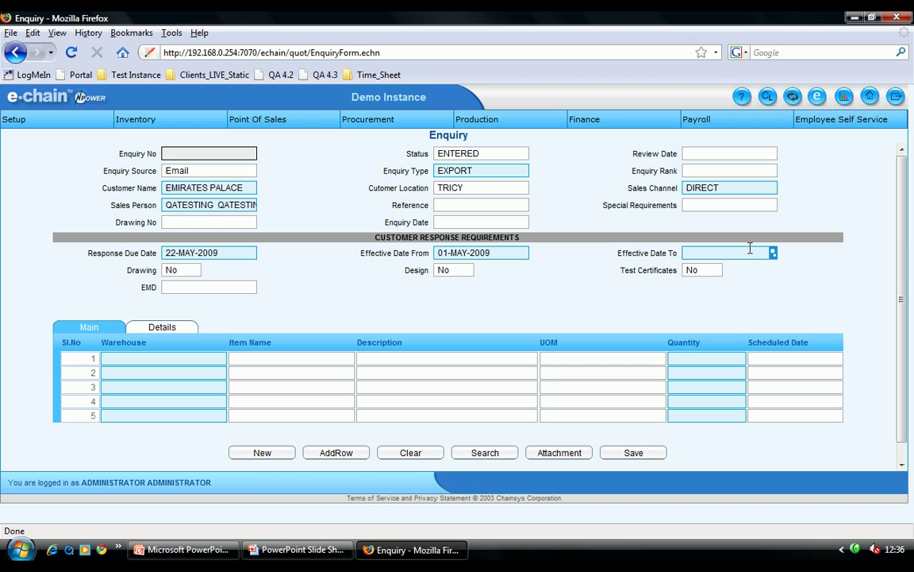
pyautogui.write('3')
pyautogui.press('Down')
pyautogui.press('Down')
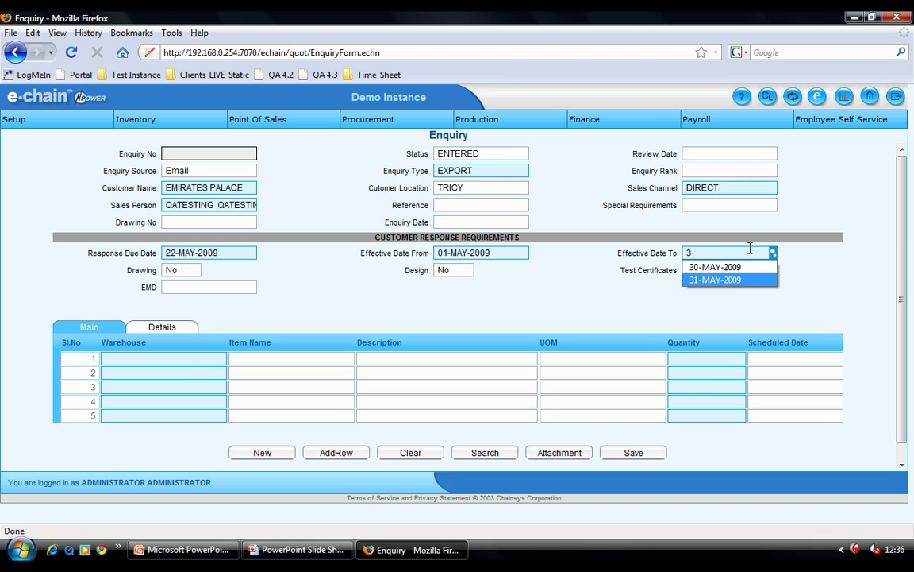
pyautogui.press('Return')
# Enter HORIZON as the warehouse on the first three enquiry lines.
pyautogui.click(185, 357)
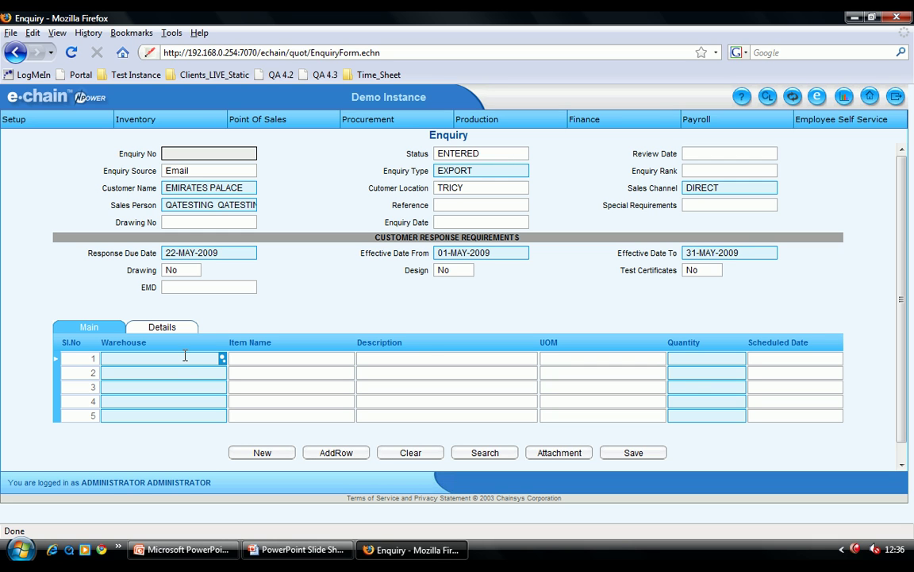
pyautogui.write('HORIZON')
pyautogui.click(183, 372)
pyautogui.write('HORIZON')
pyautogui.click(177, 385)
pyautogui.write('HORIZON')
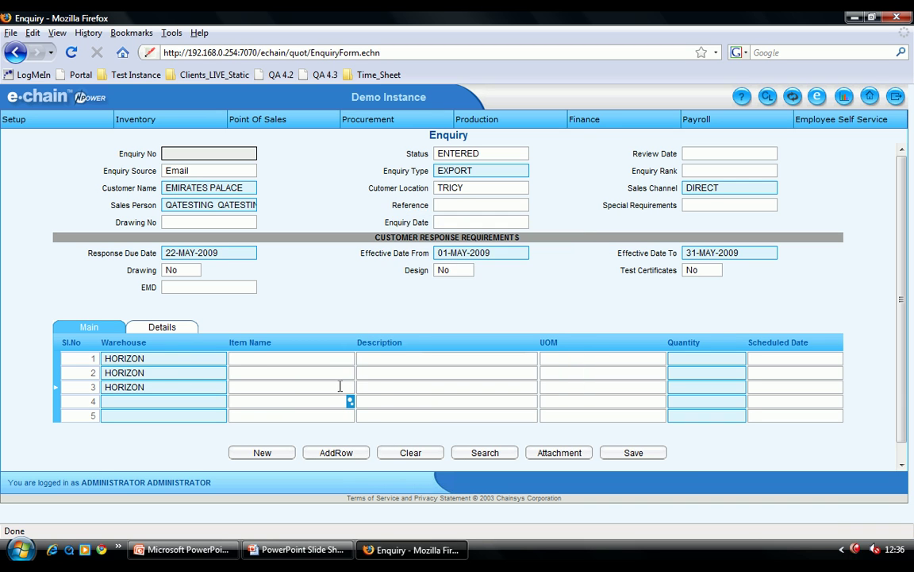
# Select item J-6-08-NB-C-9-0001 for the first enquiry line.
pyautogui.click(321, 358)
pyautogui.write('J')
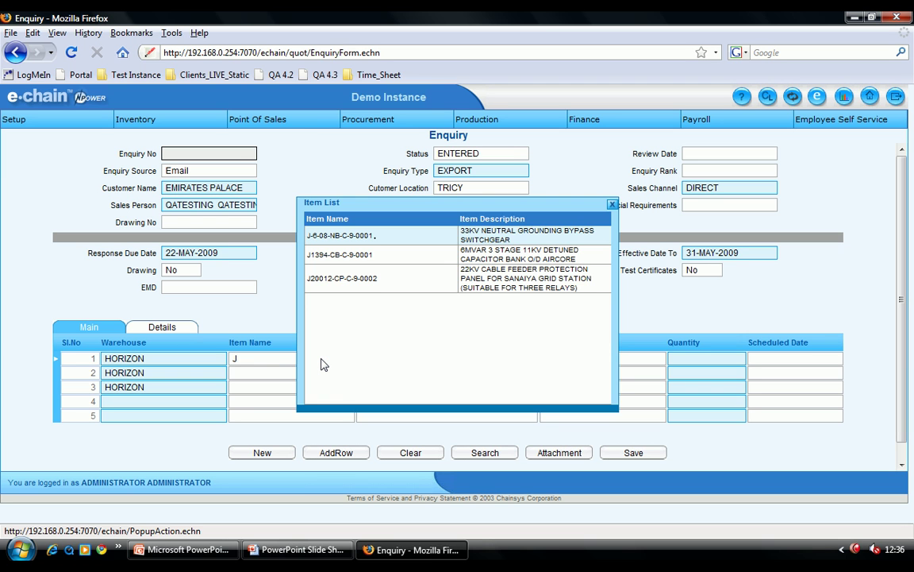
pyautogui.press('Return')
# Fill the second and third enquiry lines with item J-6-08-NB-C-9-0001.
pyautogui.click(318, 373)
pyautogui.write('J')
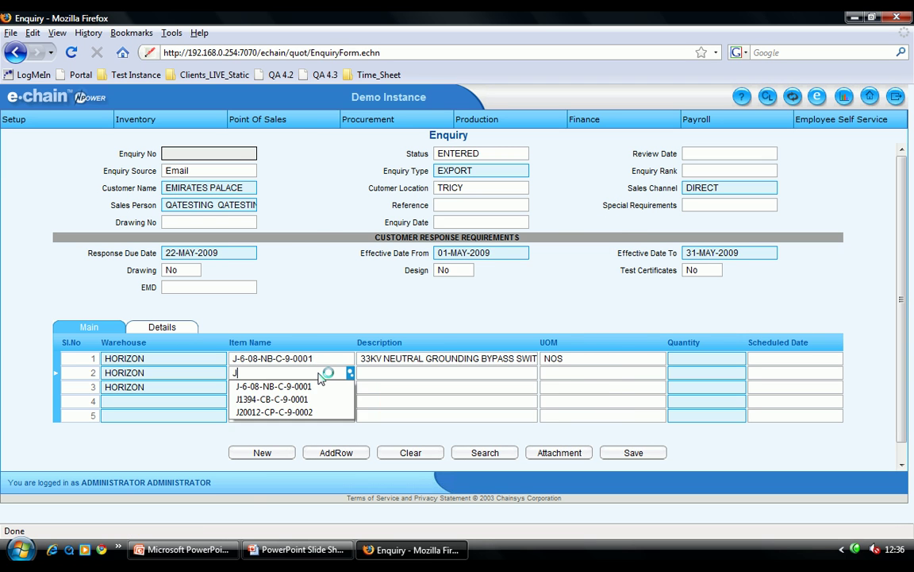
pyautogui.press('Return')
pyautogui.click(309, 387)
pyautogui.write('J')
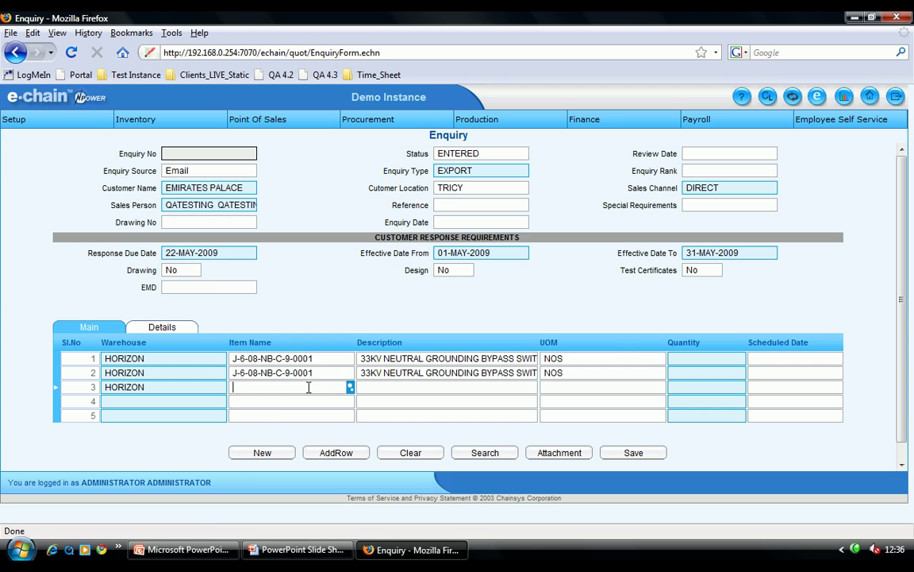
pyautogui.press('Return')
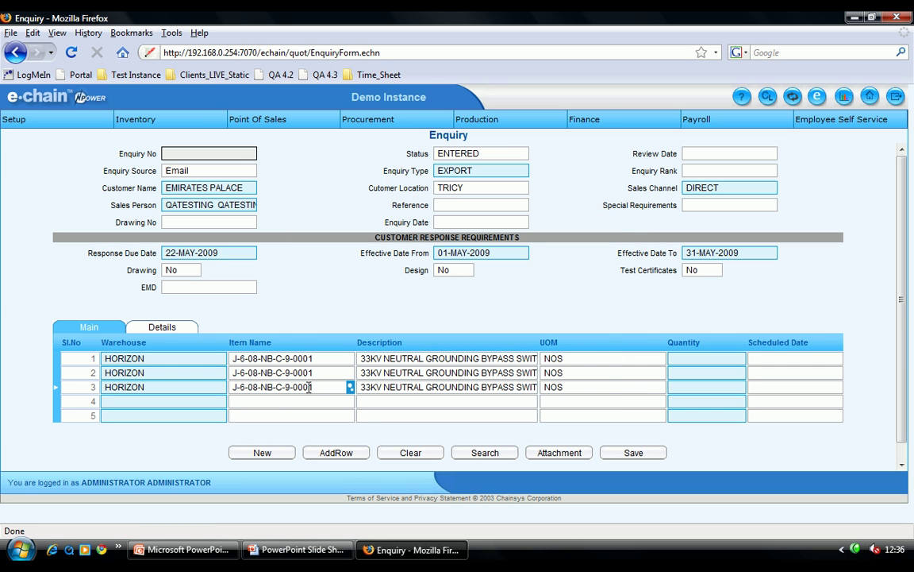
# Change the third line's item to J20012-CP-C-9-0002 and the second line's item to J1394-CB-C-9-0001.
pyautogui.hotkey('ctrl', 'a')
pyautogui.press('BackSpace')
pyautogui.write('J')
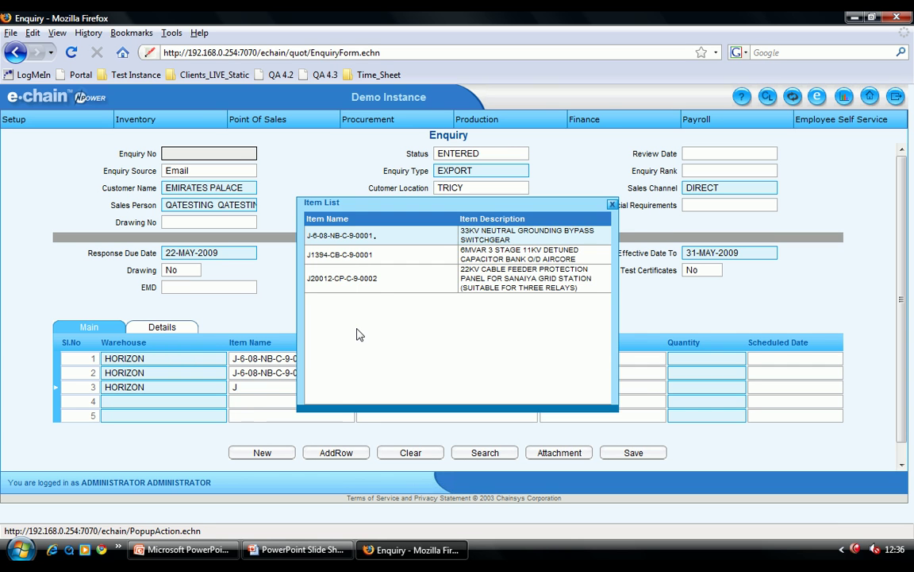
pyautogui.click(374, 287)
pyautogui.click(334, 373)
pyautogui.hotkey('ctrl', 'a')
pyautogui.write('J')
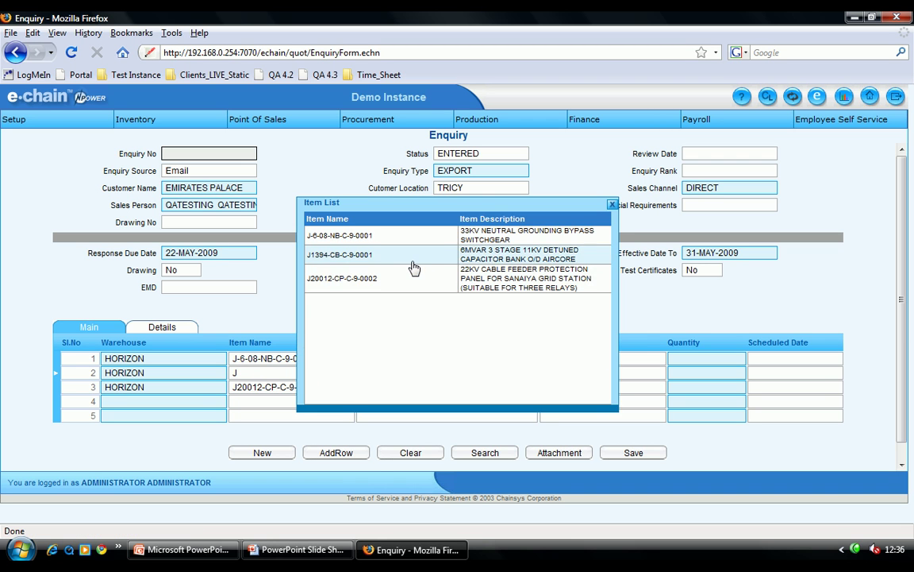
pyautogui.click(406, 255)
# Enter quantities of 6, 4 and 4 for the three enquiry lines and save the enquiry.
pyautogui.click(702, 362)
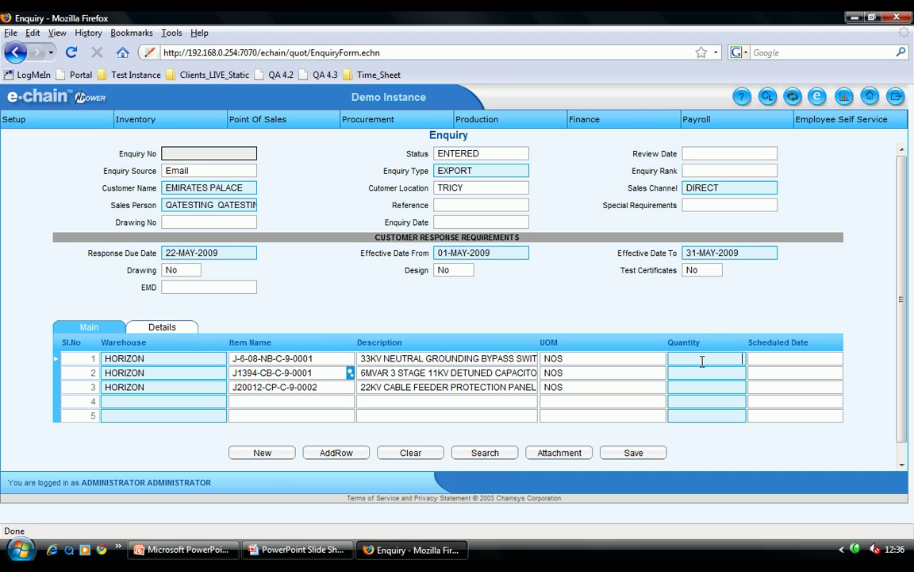
pyautogui.write('6')
pyautogui.click(701, 375)
pyautogui.write('4')
pyautogui.click(702, 387)
pyautogui.write('4')
pyautogui.click(706, 373)
pyautogui.click(625, 454)
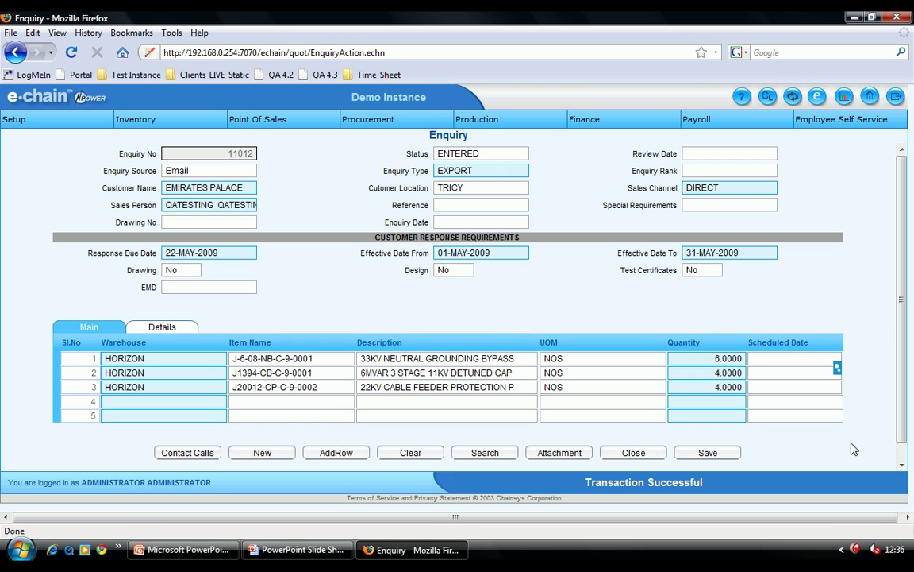
# Open the enquiry's attachment form and browse for the first file in the desktop's While Paper folder.
pyautogui.click(565, 456)
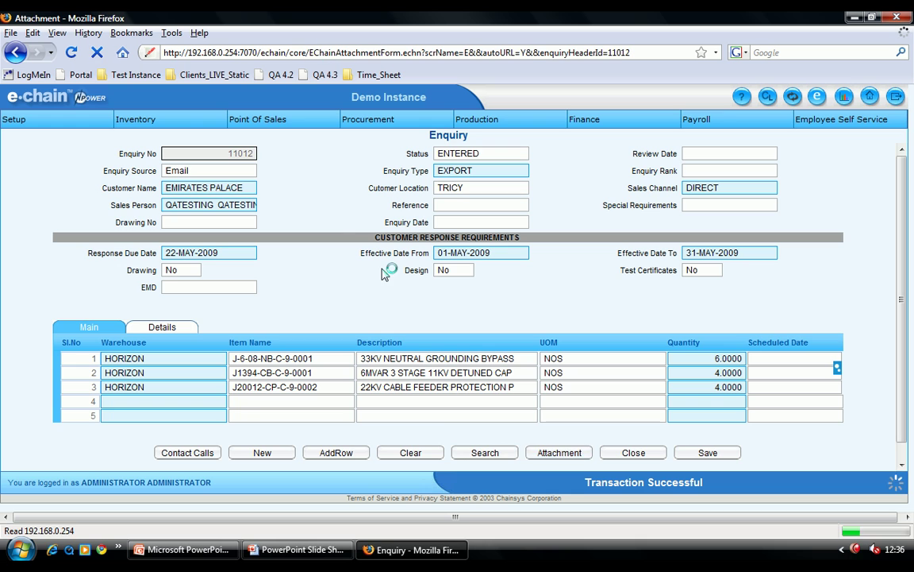
pyautogui.click(443, 249)
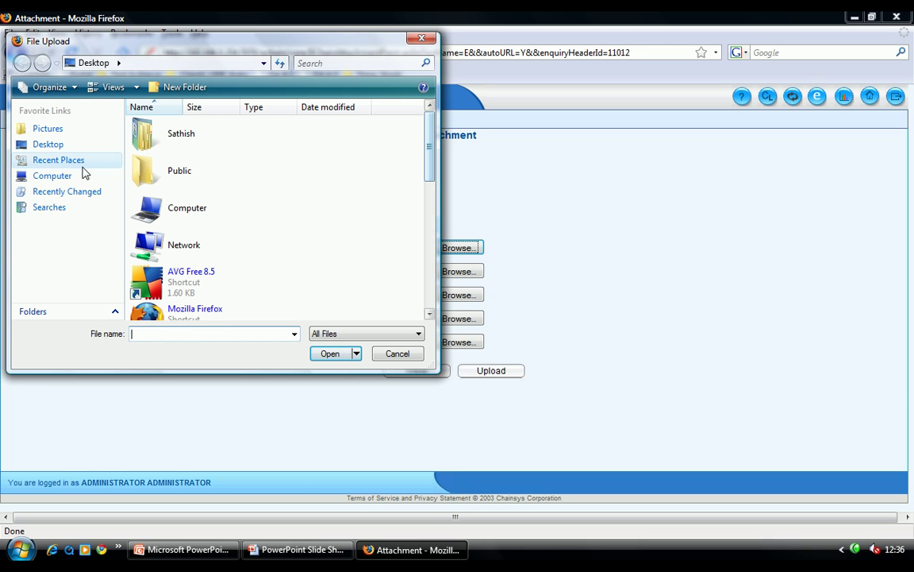
pyautogui.moveTo(432, 157); pyautogui.dragTo(431, 203)
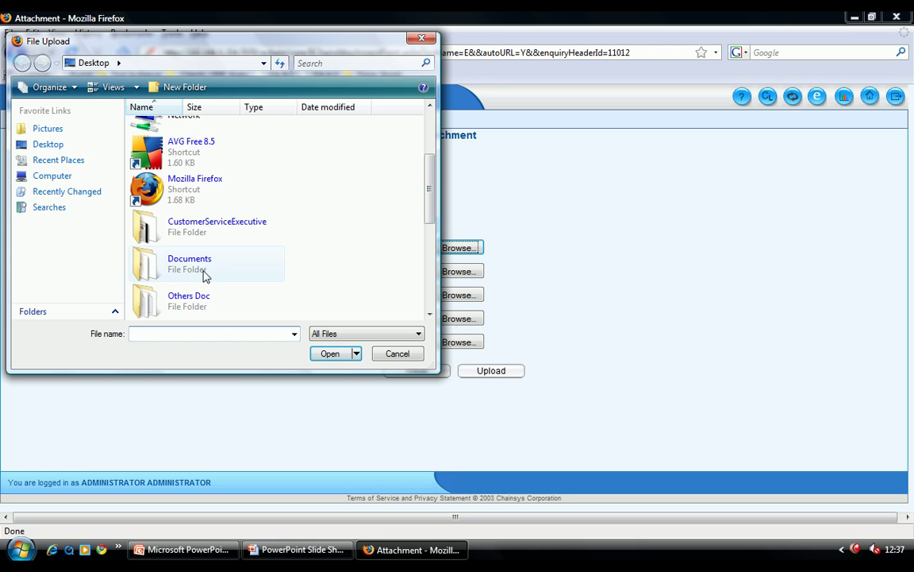
pyautogui.doubleClick(230, 267)
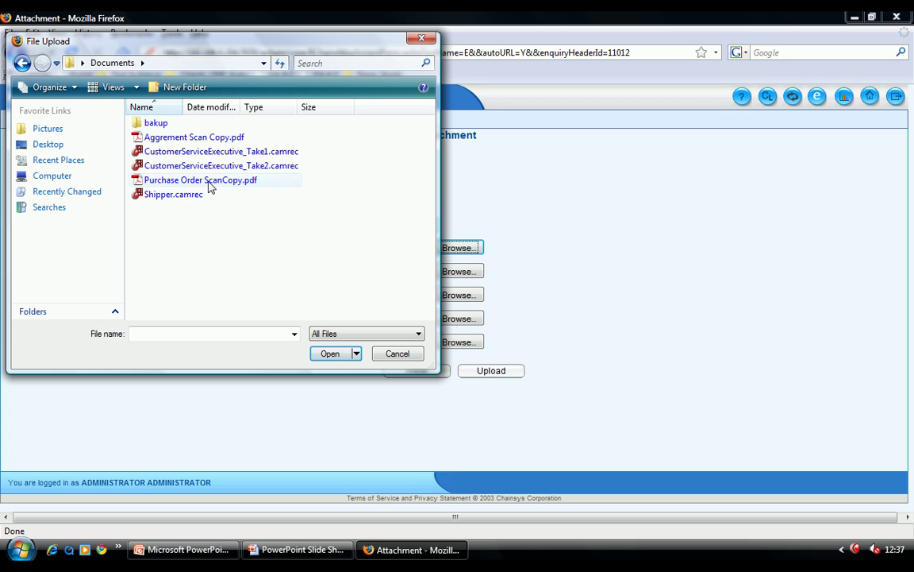
pyautogui.click(21, 62)
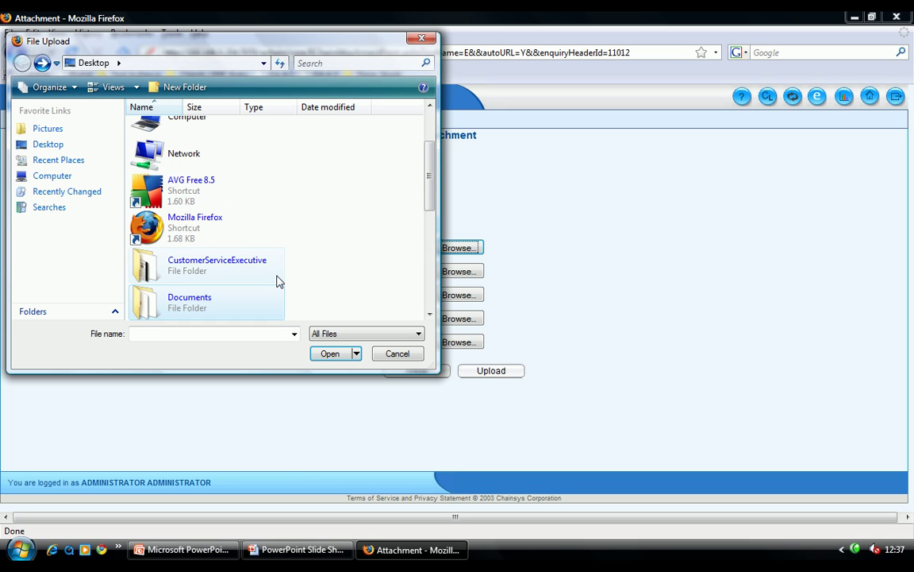
pyautogui.moveTo(428, 200); pyautogui.dragTo(435, 250)
pyautogui.scroll(2, 435, 250)
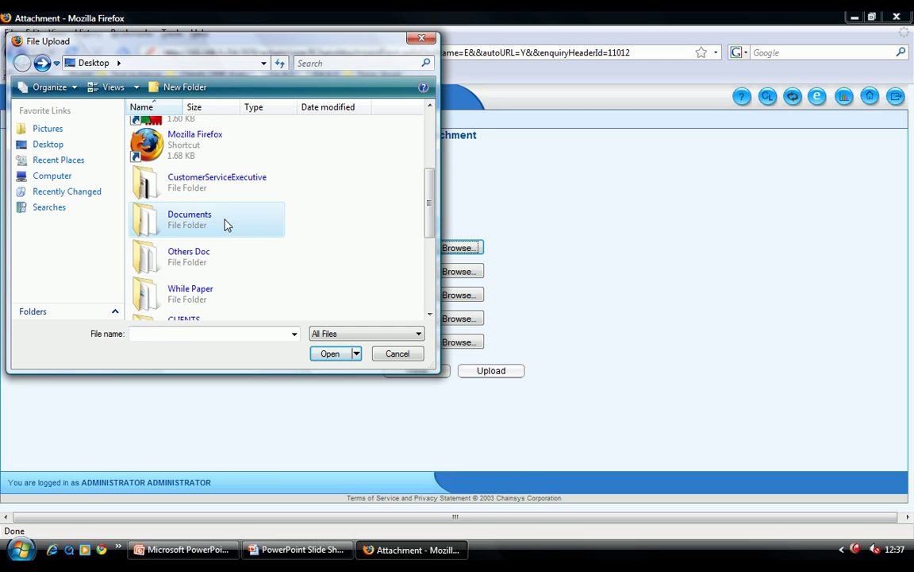
pyautogui.click(203, 293)
pyautogui.doubleClick(203, 293)
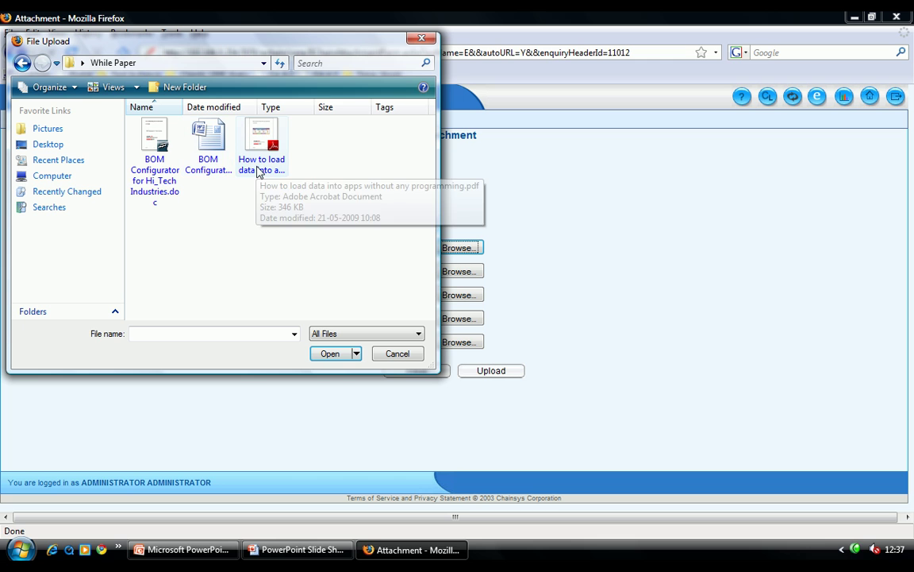
# Choose "How to load data into apps without any programming.pdf" as file 1 and upload it to the enquiry.
pyautogui.click(256, 170)
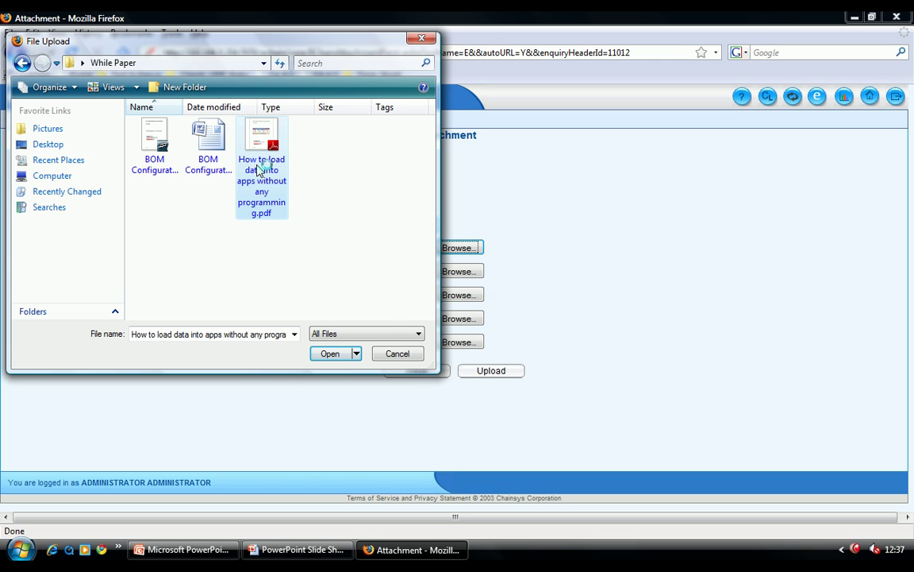
pyautogui.press('Return')
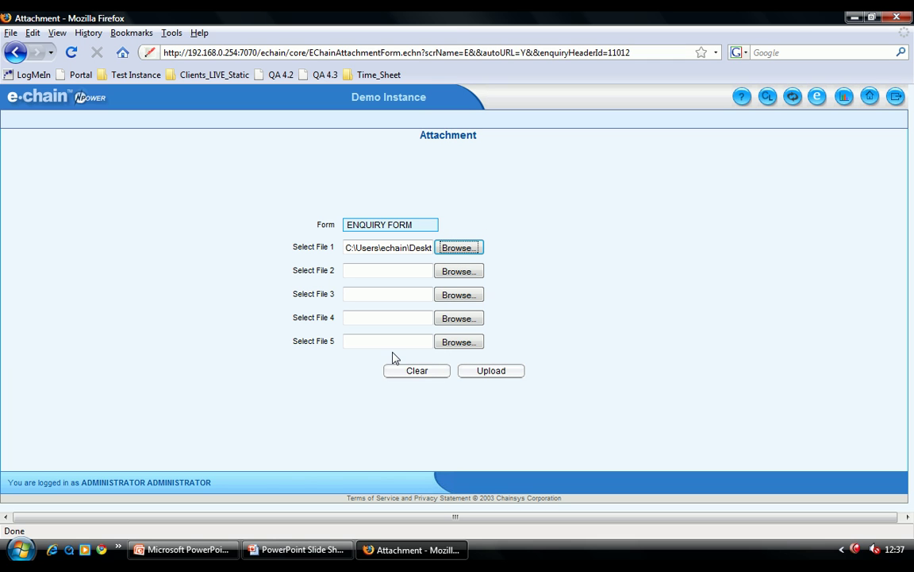
pyautogui.click(476, 373)
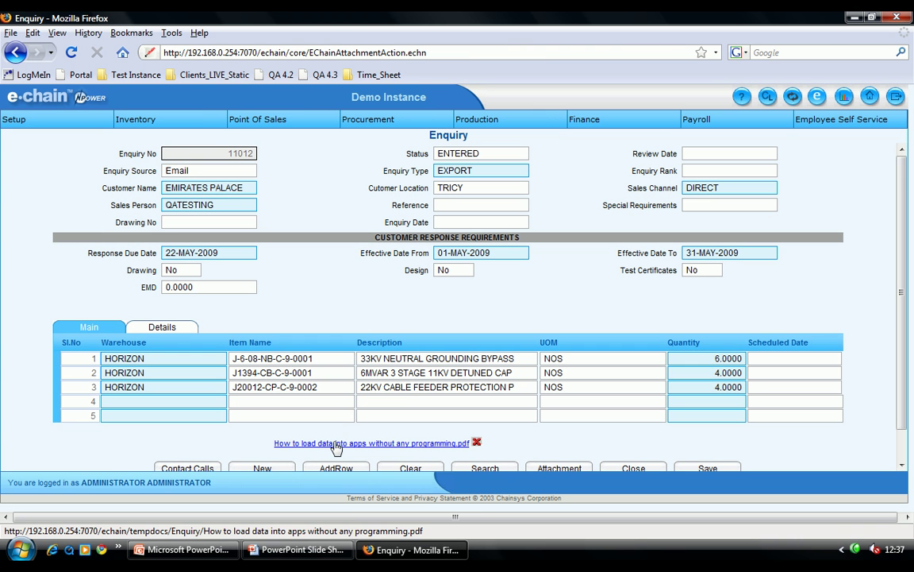
pyautogui.scroll(-1, 905, 310)
pyautogui.scroll(1, 905, 309)
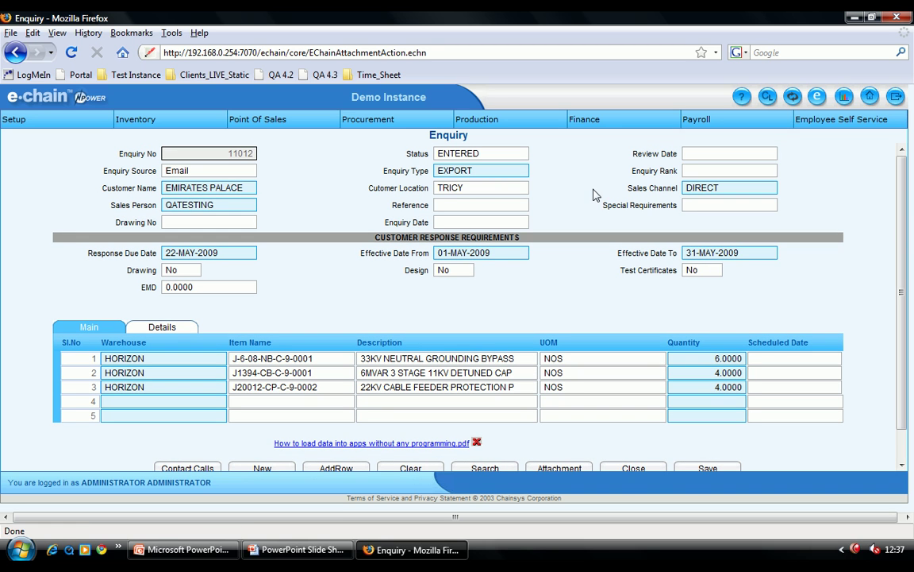
# Set the enquiry's status to REVIEWED with review date 22-MAY-2009 and save it.
pyautogui.click(500, 153)
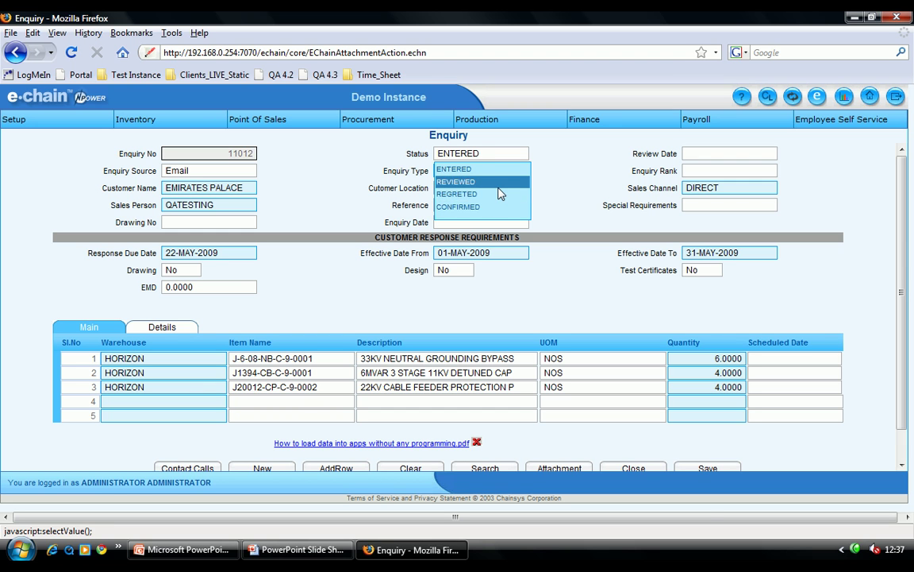
pyautogui.click(499, 186)
pyautogui.click(704, 468)
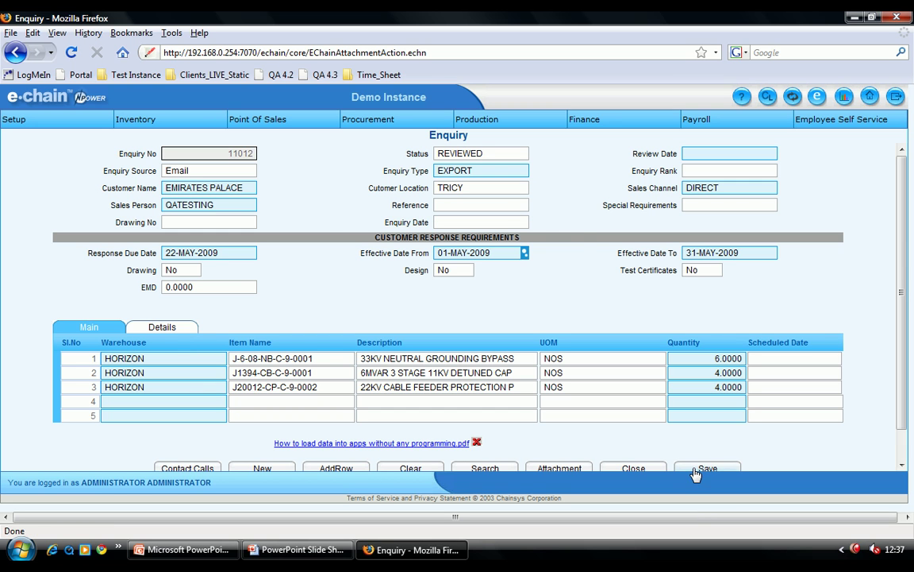
pyautogui.click(469, 306)
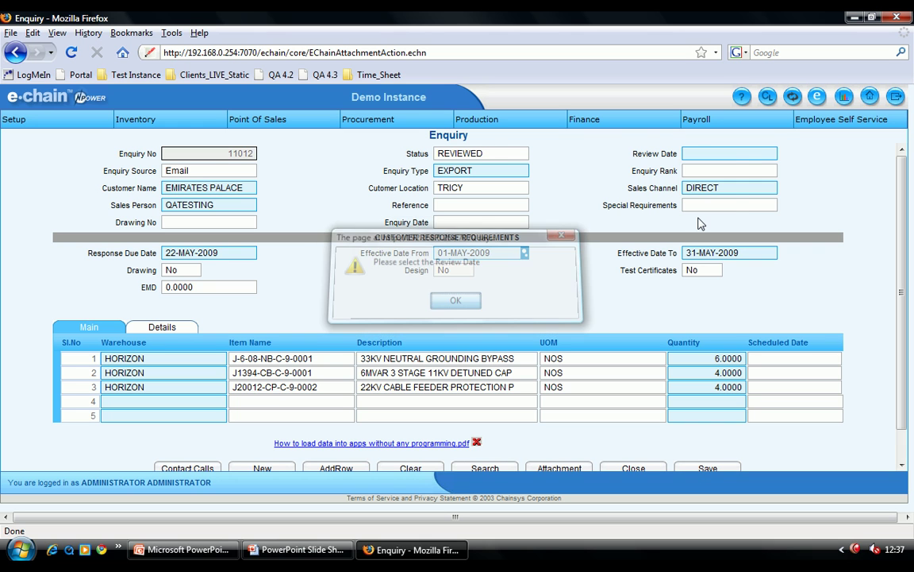
pyautogui.click(731, 152)
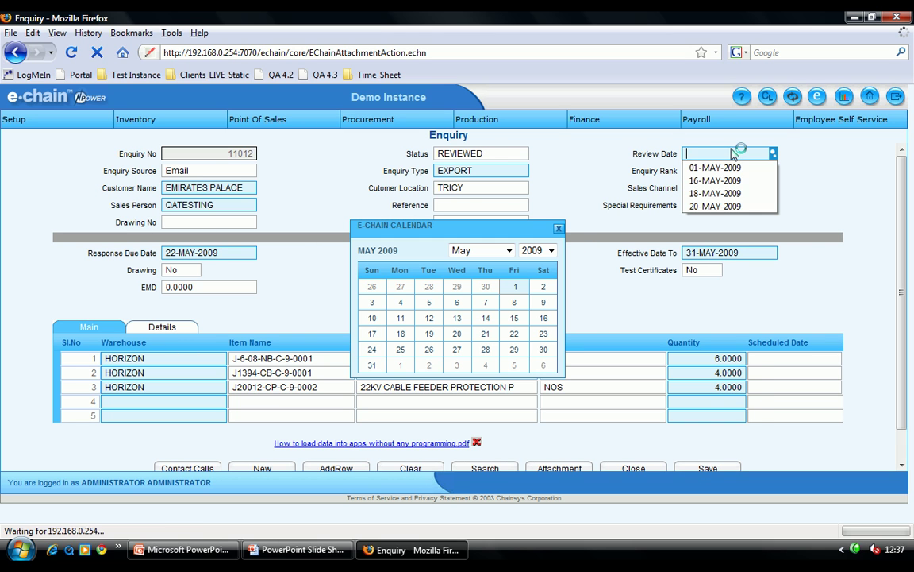
pyautogui.click(515, 334)
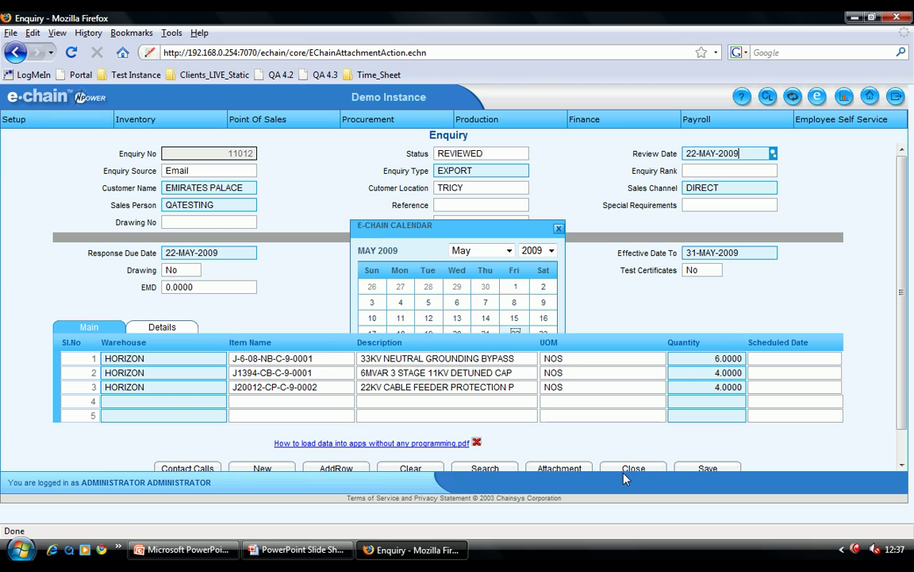
pyautogui.click(687, 468)
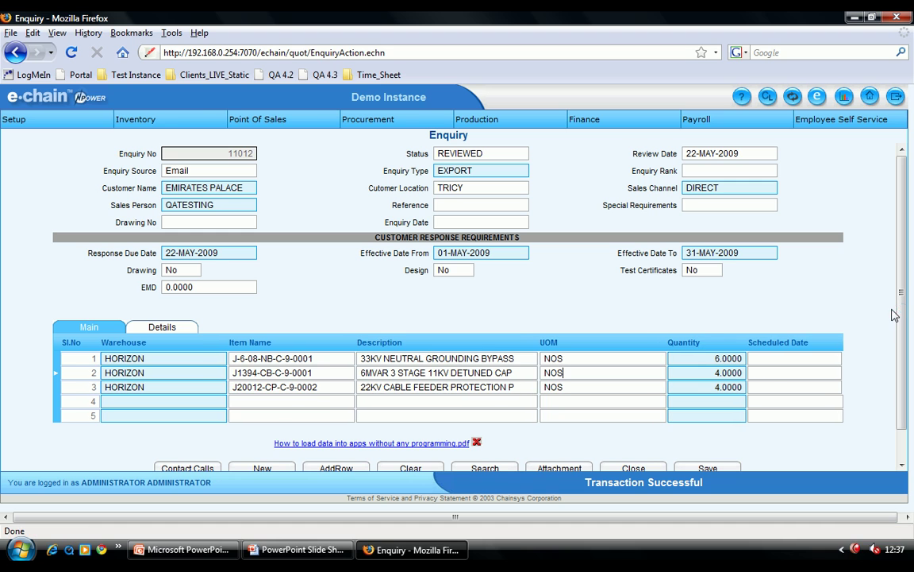
# Change the enquiry's status to CONFIRMED and save it.
pyautogui.click(484, 153)
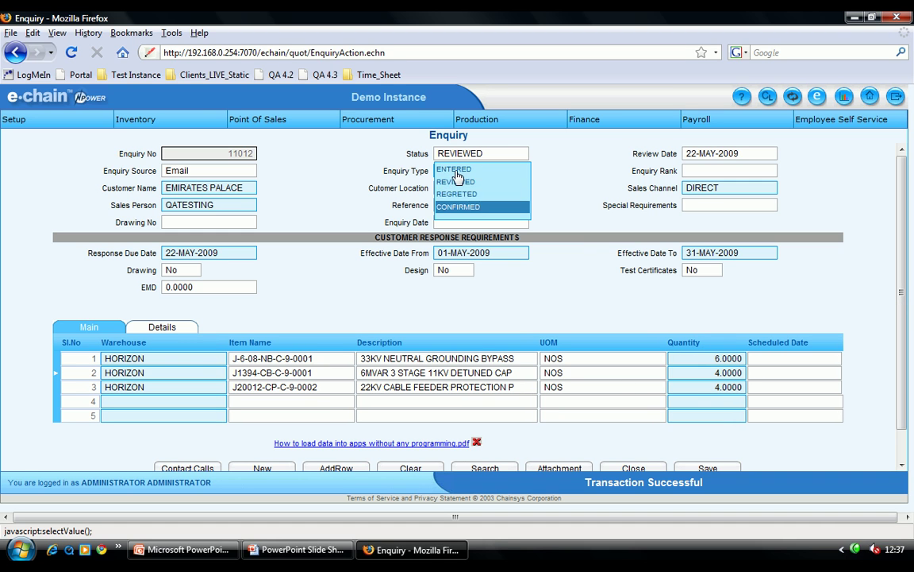
pyautogui.click(464, 206)
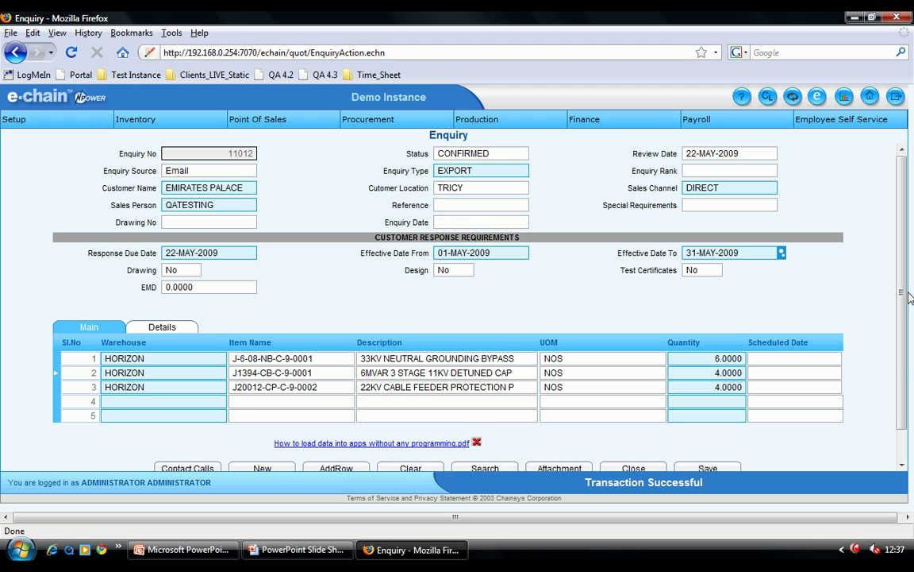
pyautogui.scroll(-1, 820, 303)
pyautogui.click(715, 436)
# Open the Enquiry Report form from the Point of Sale reports in the Report Center.
pyautogui.click(844, 99)
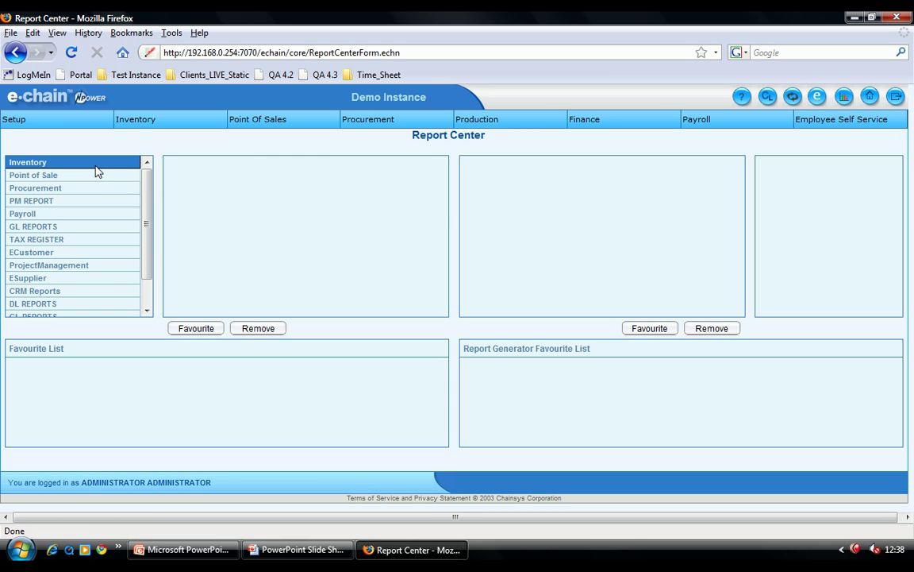
pyautogui.click(96, 176)
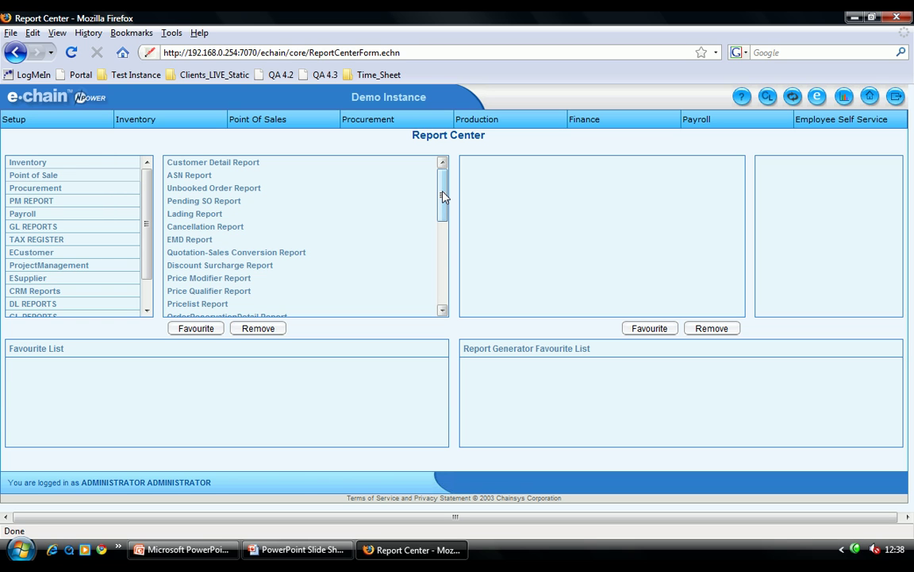
pyautogui.moveTo(443, 197); pyautogui.dragTo(447, 247)
pyautogui.click(226, 273)
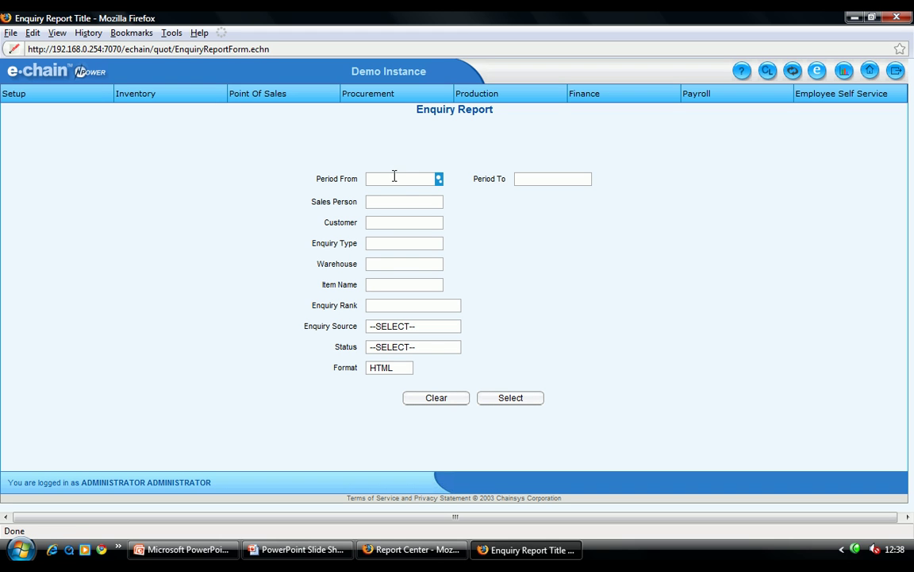
# Generate the Enquiry Report for warehouse HORIZON and customer EMIRATES PALACE.
pyautogui.click(394, 262)
pyautogui.write('H')
pyautogui.click(402, 261)
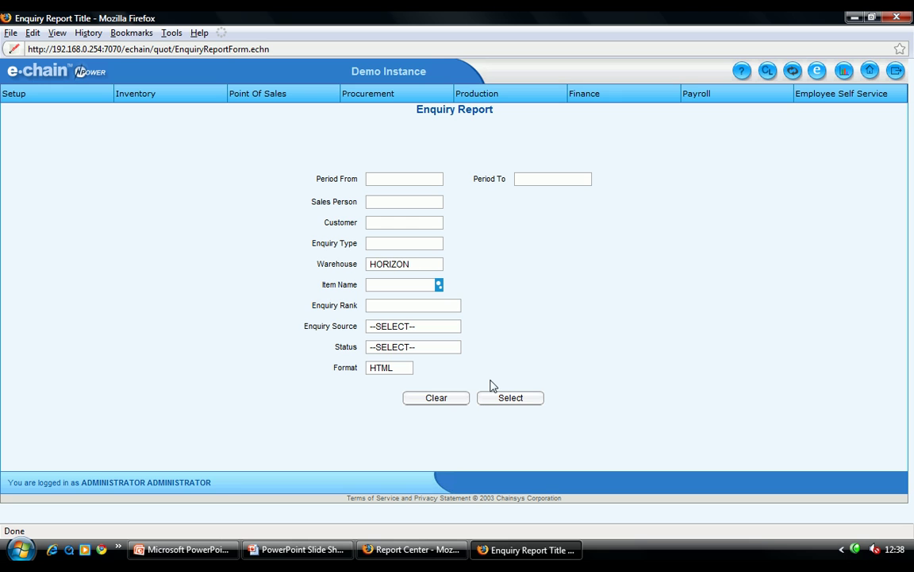
pyautogui.click(387, 222)
pyautogui.write('EM')
pyautogui.click(397, 236)
pyautogui.click(525, 399)
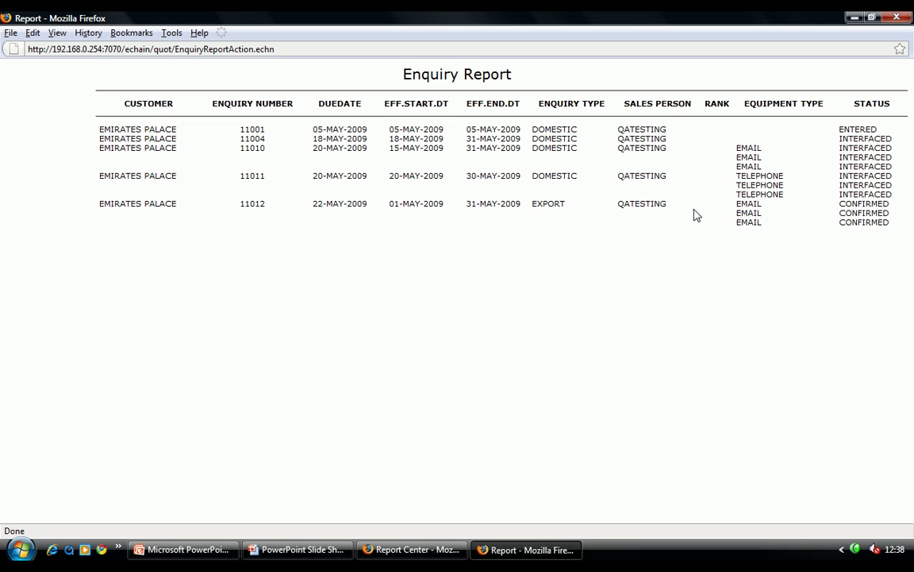
# Examine the item, reference and quantity details behind the report's enquiry lines and close the report.
pyautogui.doubleClick(748, 213)
pyautogui.click(744, 204)
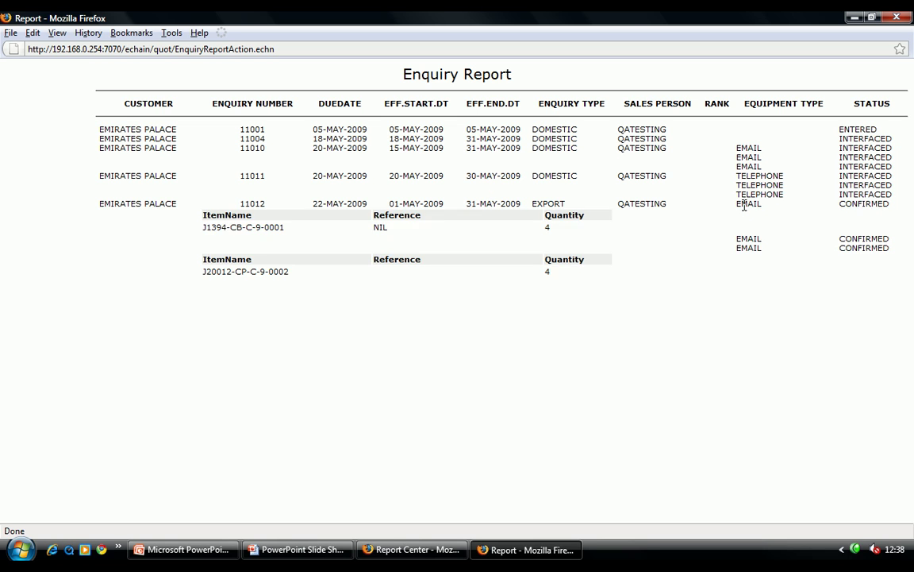
pyautogui.click(748, 231)
pyautogui.click(750, 194)
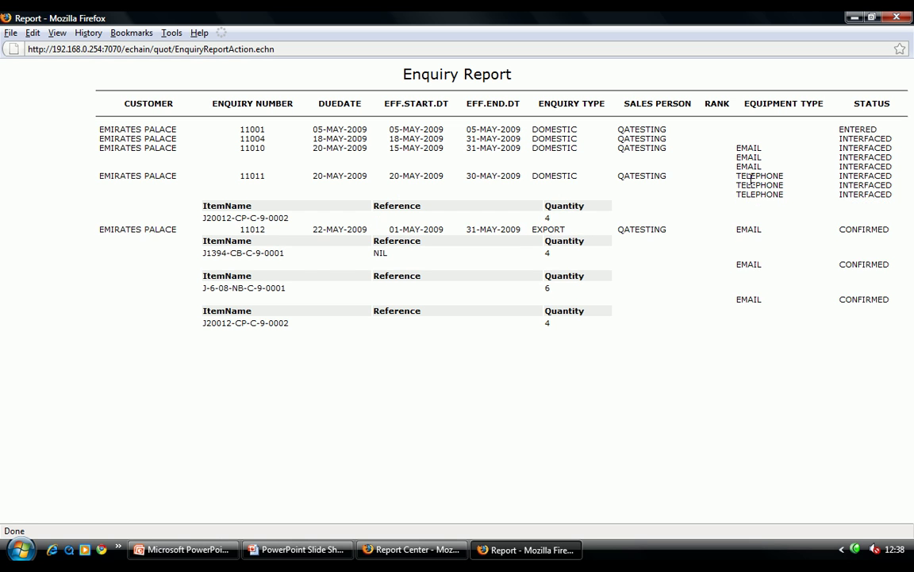
pyautogui.click(754, 177)
pyautogui.click(751, 158)
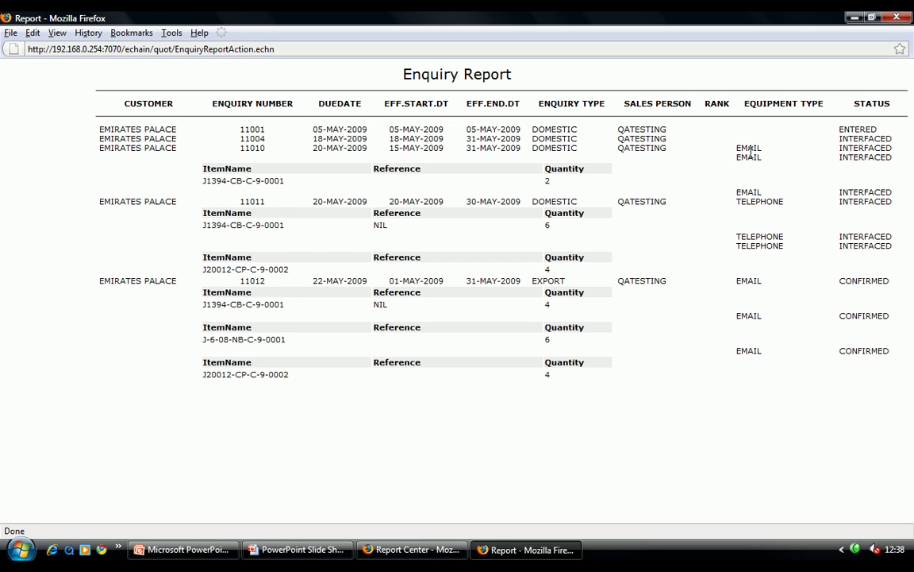
pyautogui.doubleClick(748, 148)
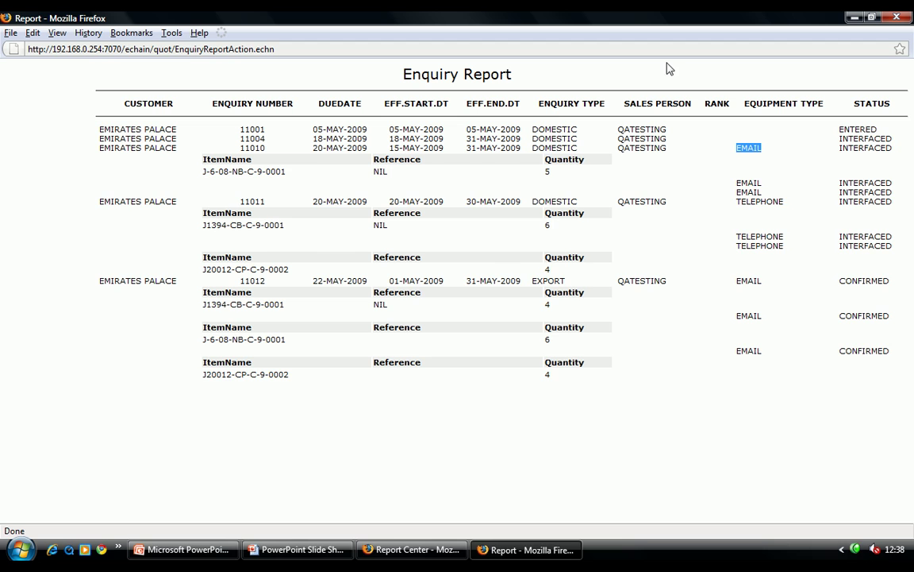
pyautogui.click(547, 147)
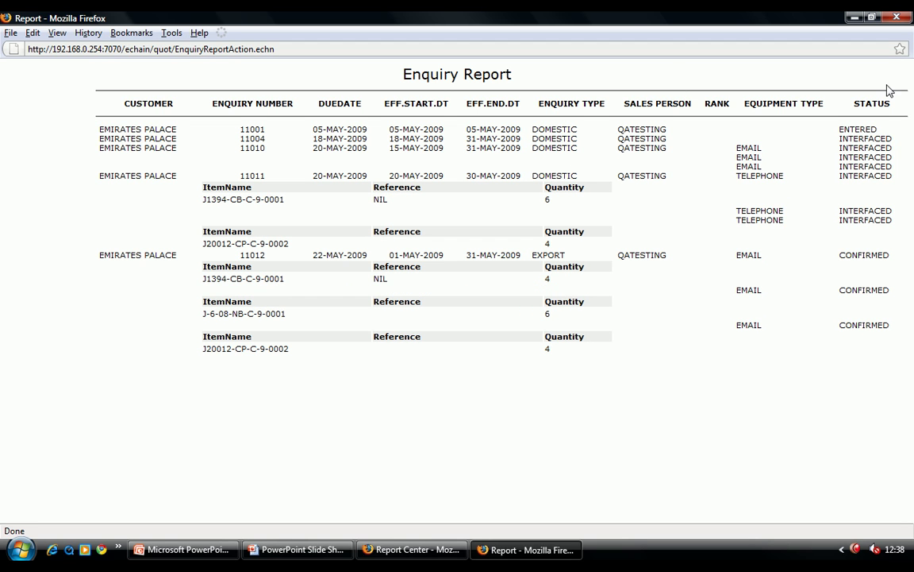
pyautogui.click(898, 19)
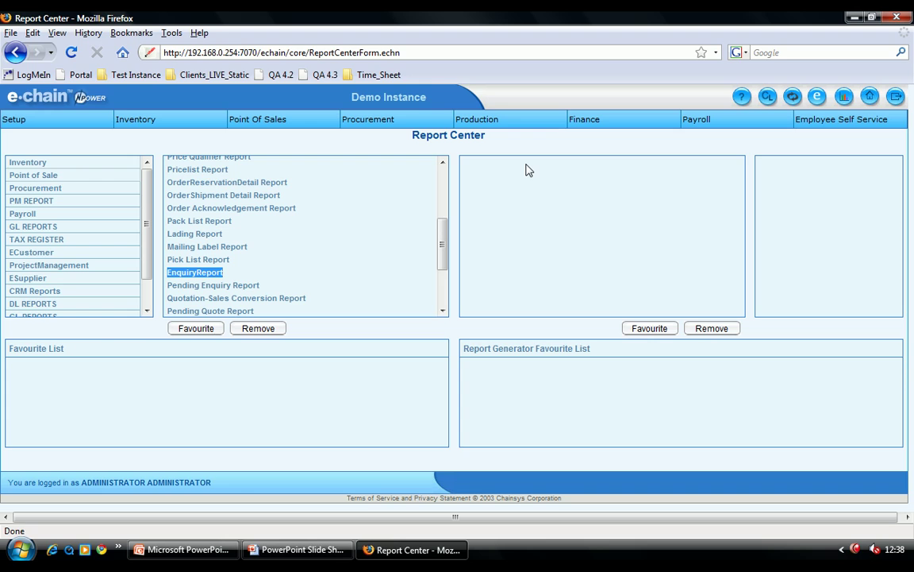
# Open the EMD Report form from the Point of Sale report list.
pyautogui.moveTo(443, 264); pyautogui.dragTo(447, 224)
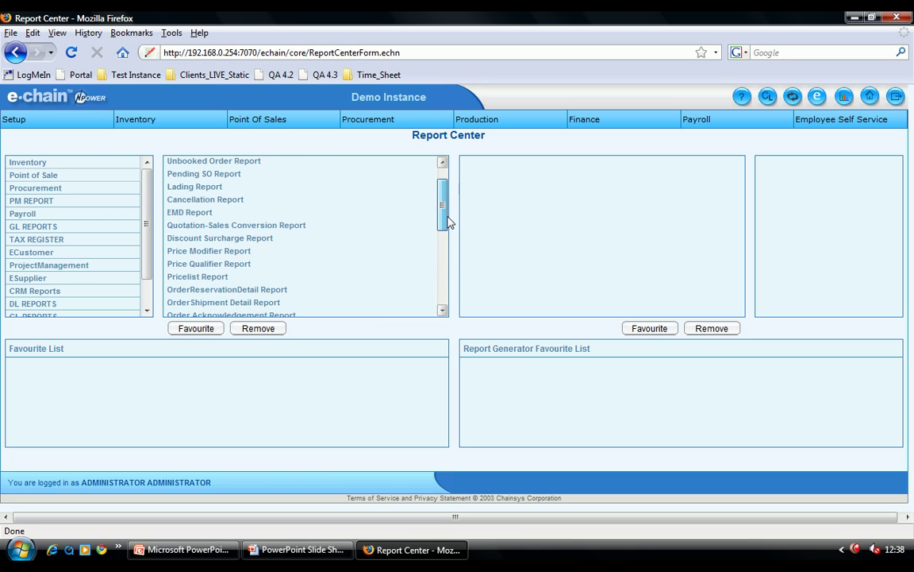
pyautogui.click(191, 216)
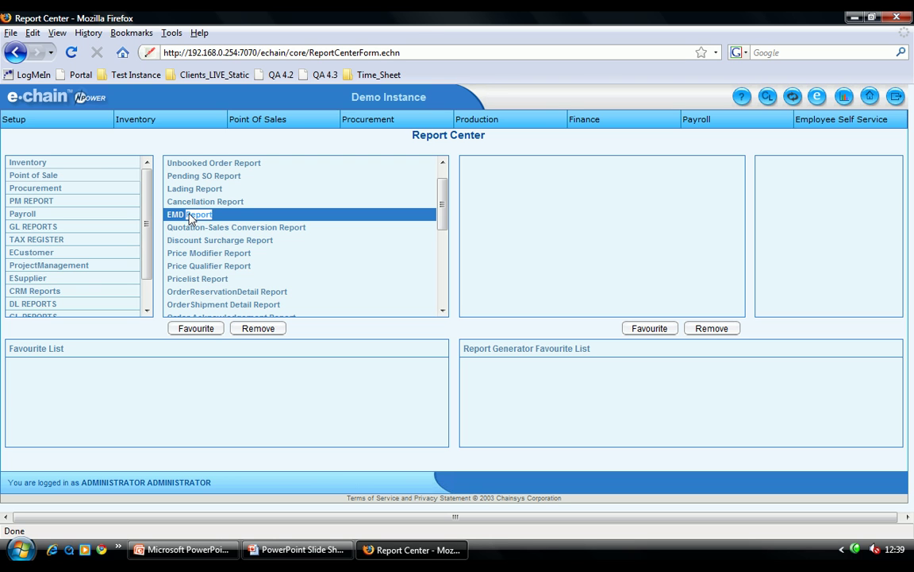
pyautogui.doubleClick(191, 216)
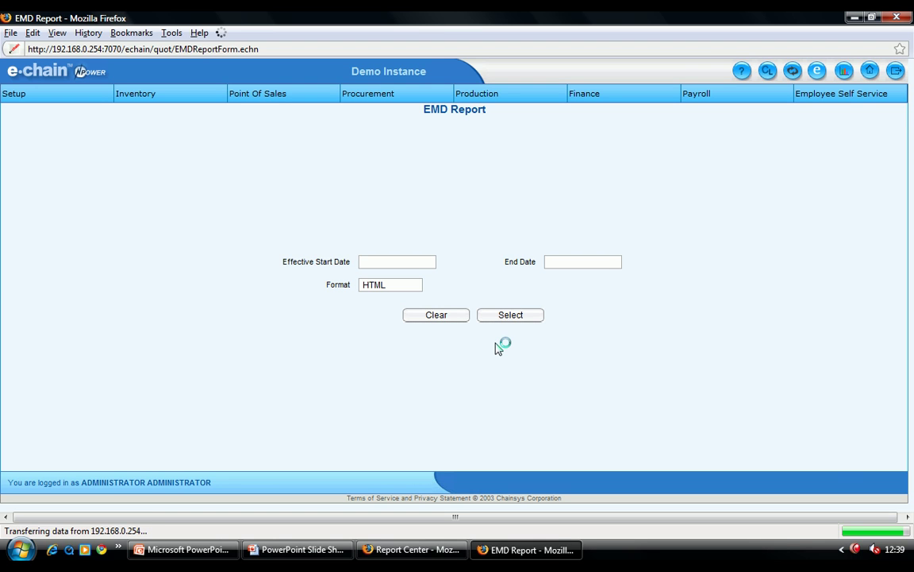
# Generate the EMD Report for the period 01-JAN-2009 to 31-MAY-2009.
pyautogui.click(396, 262)
pyautogui.write('0')
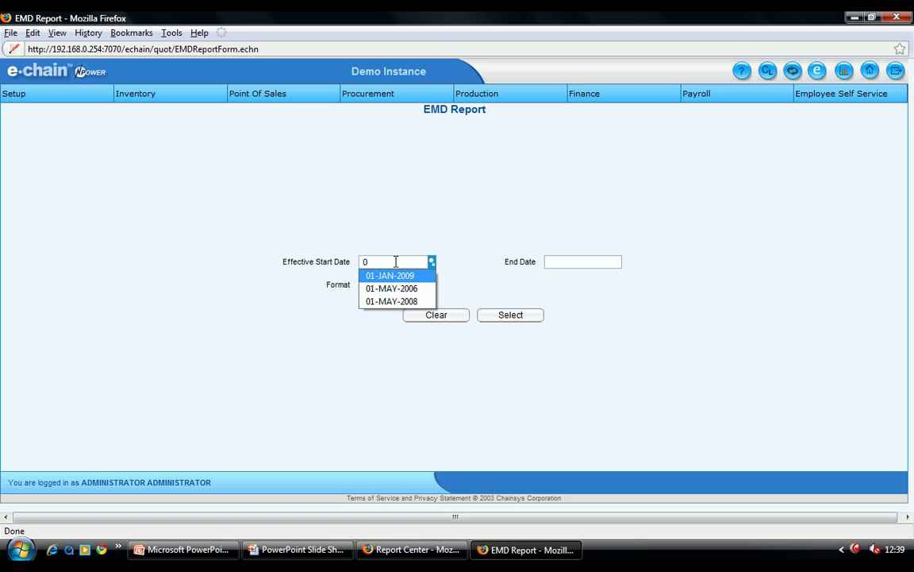
pyautogui.press('Tab')
pyautogui.write('3')
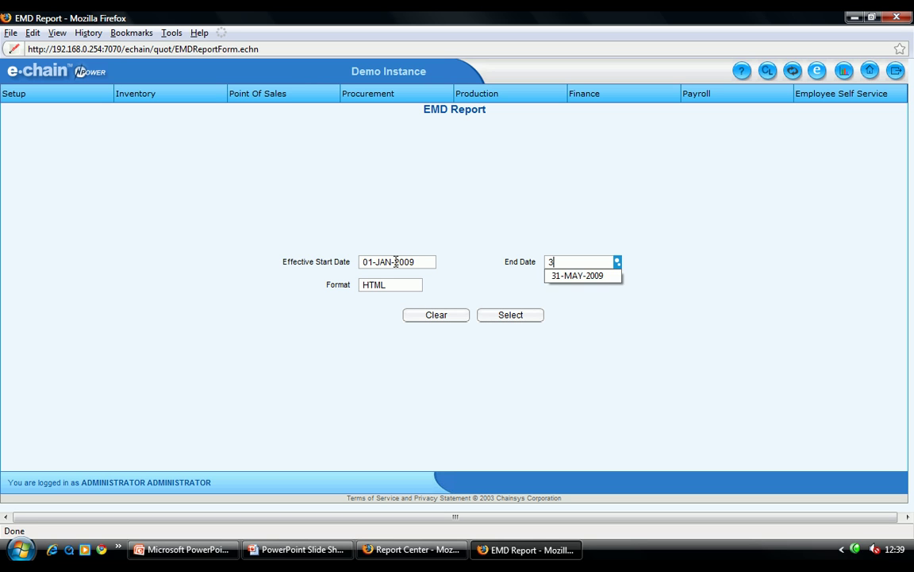
pyautogui.press('Tab')
pyautogui.click(509, 316)
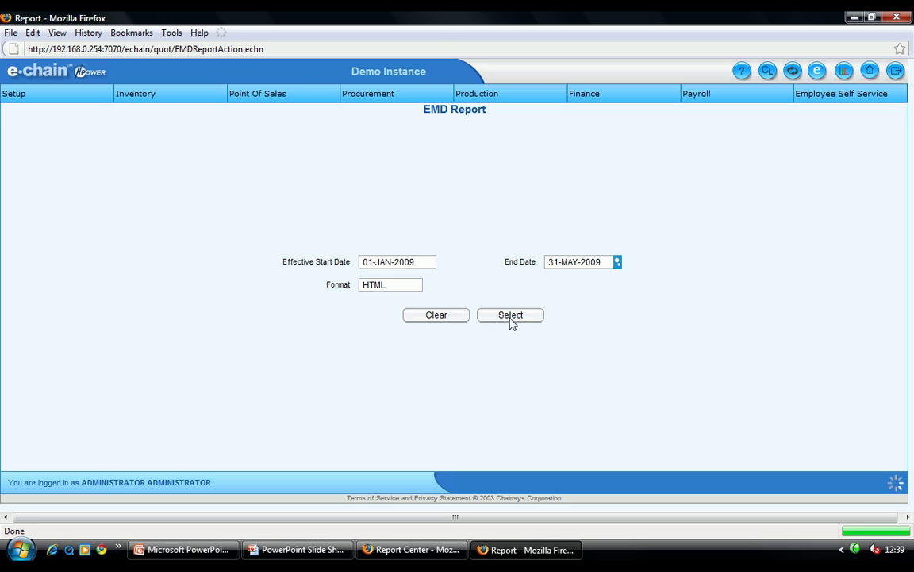